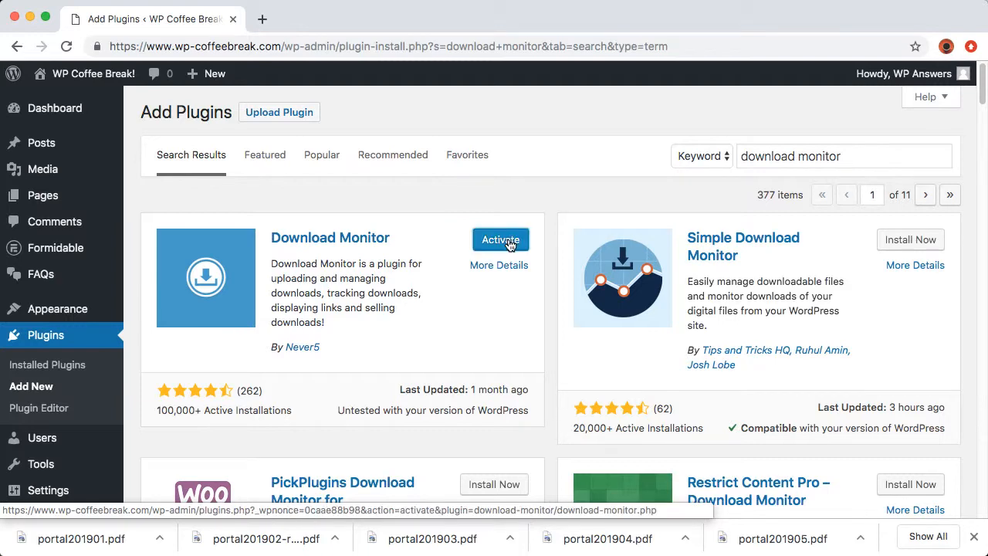
Activate Download Monitor and create its No Access page from the setup notice
left_click(509, 241)
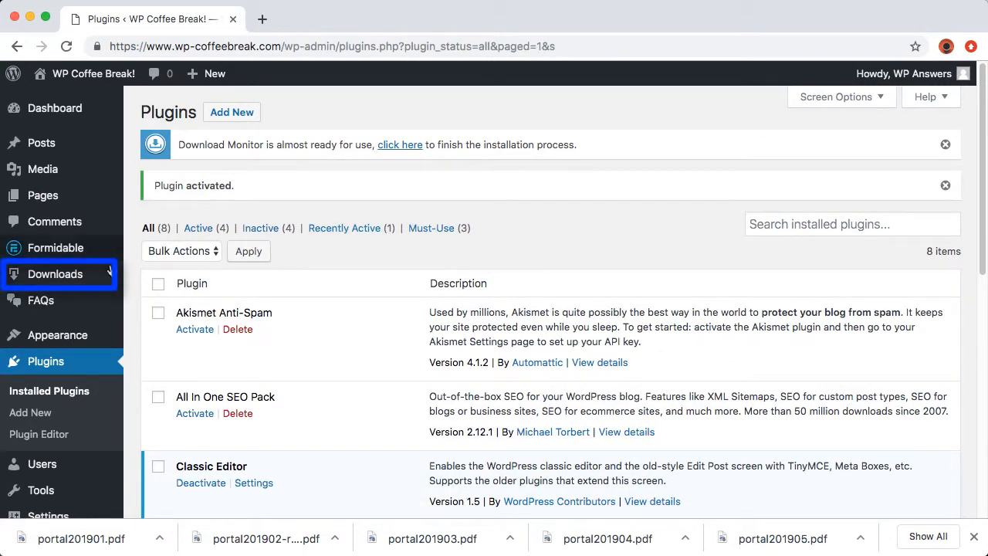
left_click(61, 281)
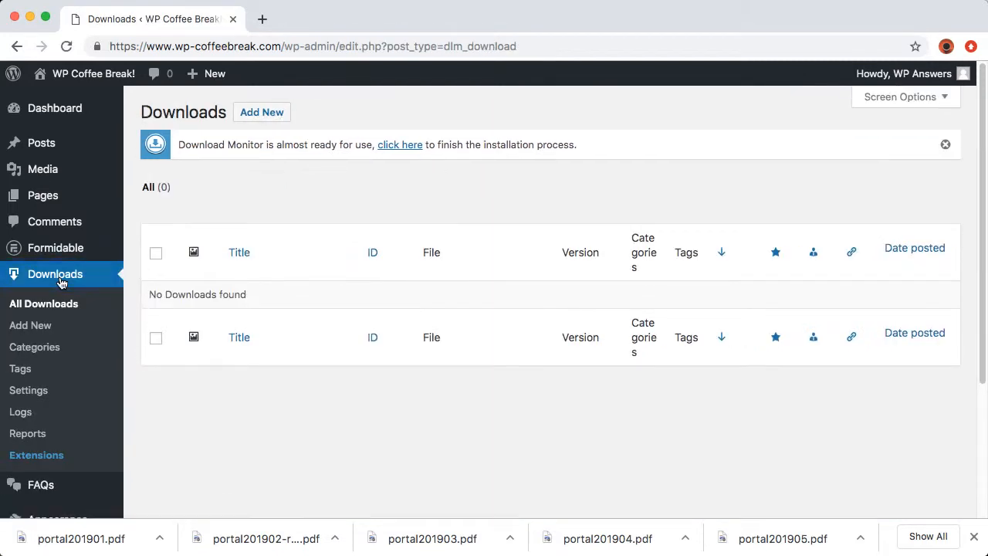
left_click(407, 145)
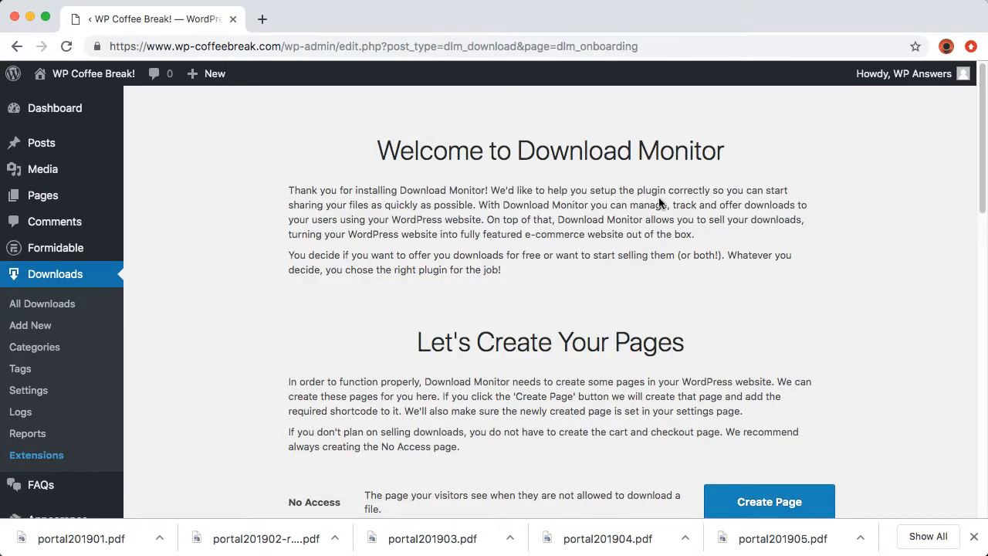
scroll(660, 202, "down", 5)
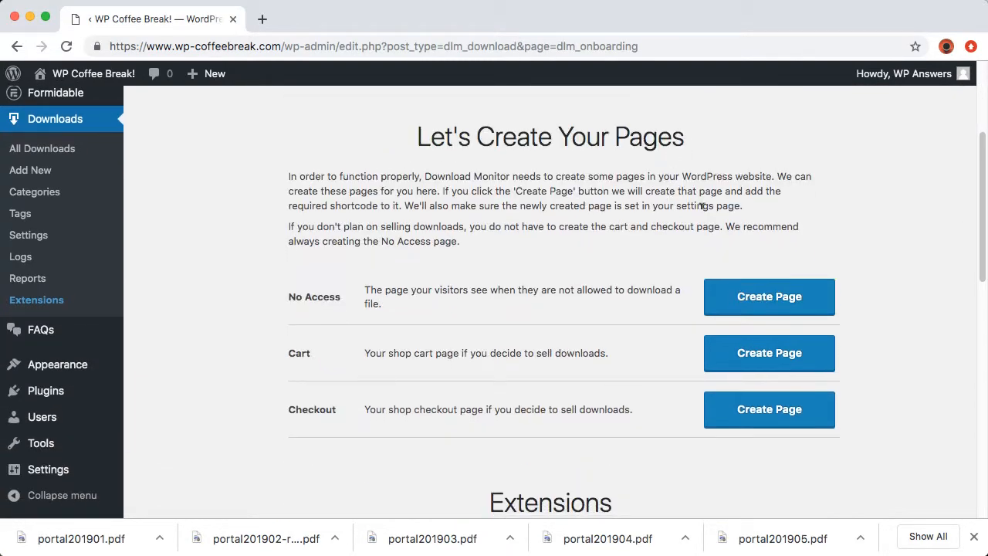
left_click(741, 297)
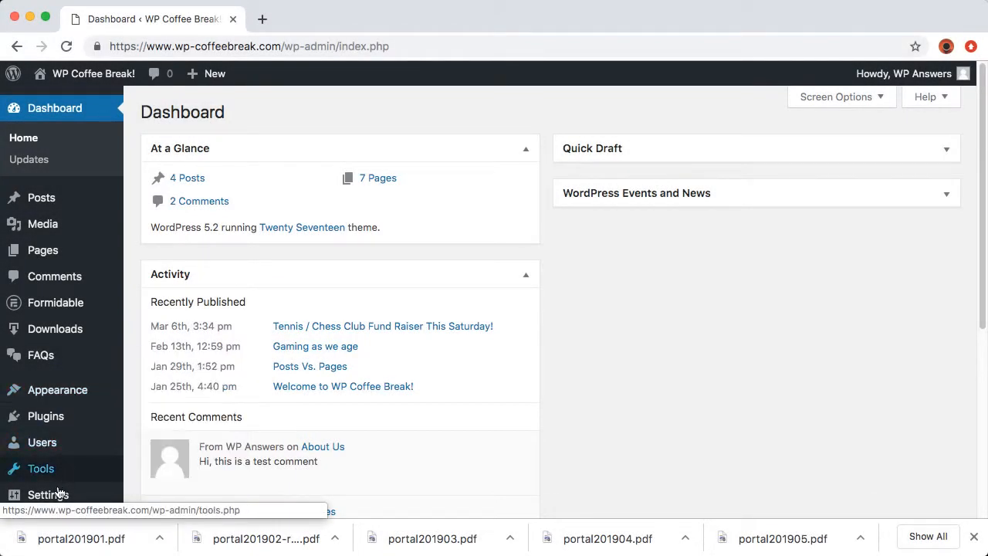
Save the permalink setting as Post name (/%postname%/) and go back to the Dashboard
mouse_move(54, 502)
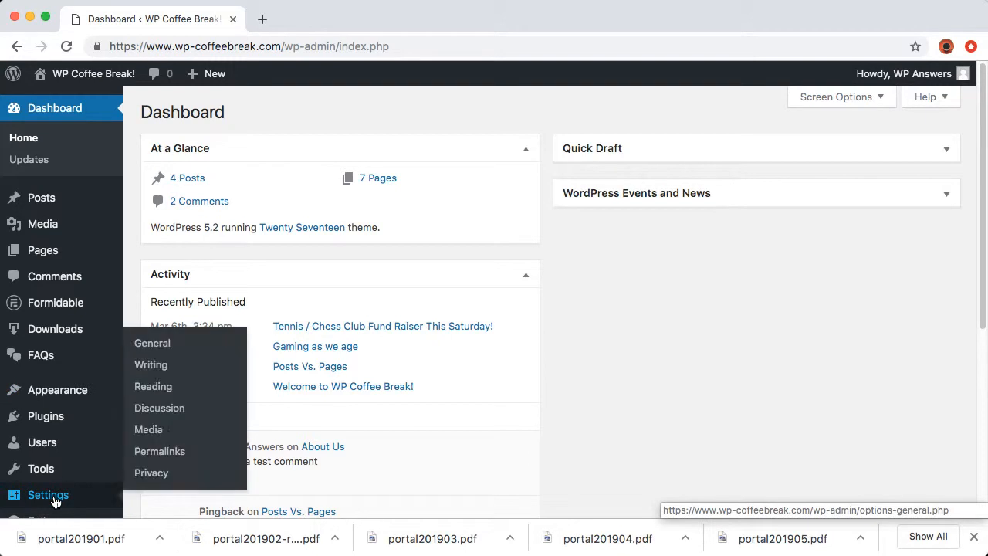
left_click(156, 452)
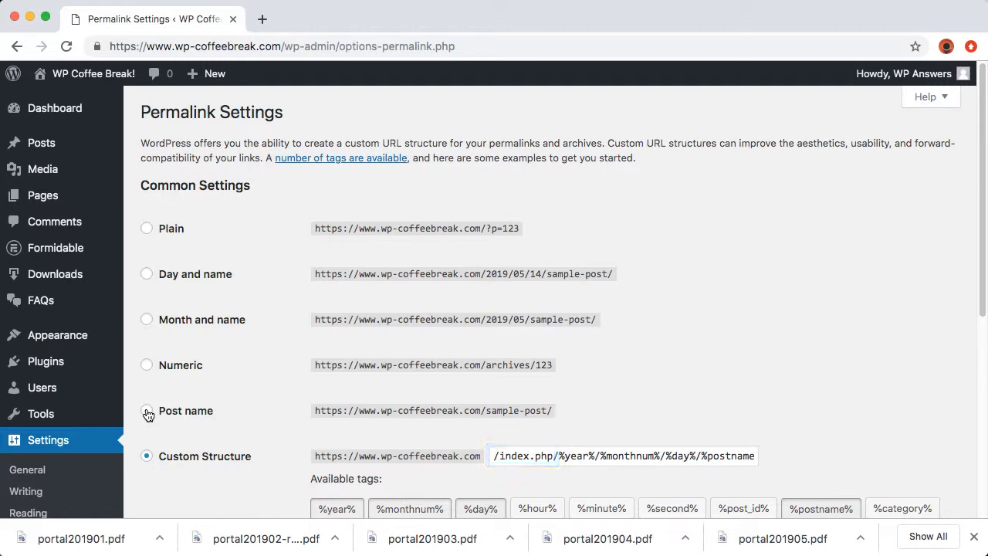
left_click(147, 412)
scroll(147, 409, "down", 2)
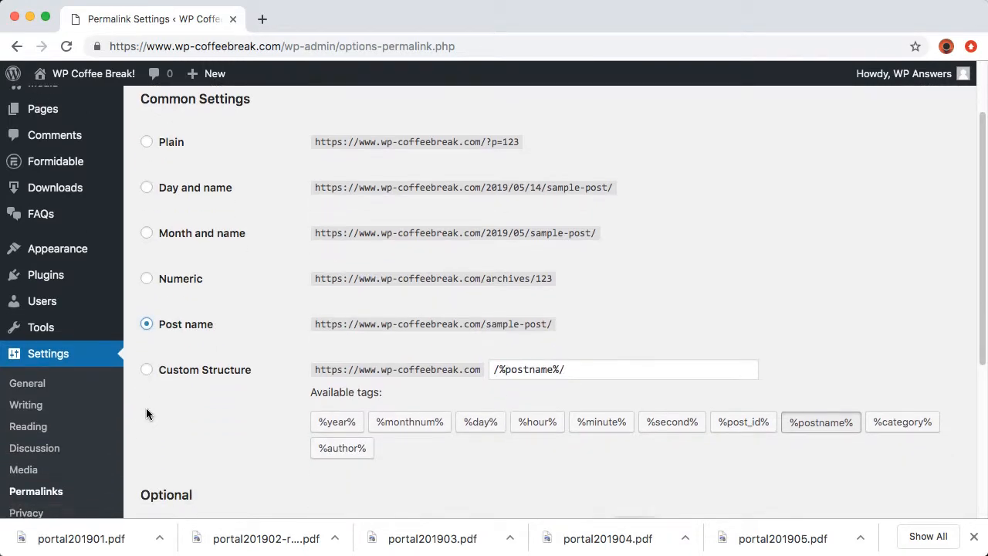
scroll(150, 419, "down", 7)
left_click(159, 412)
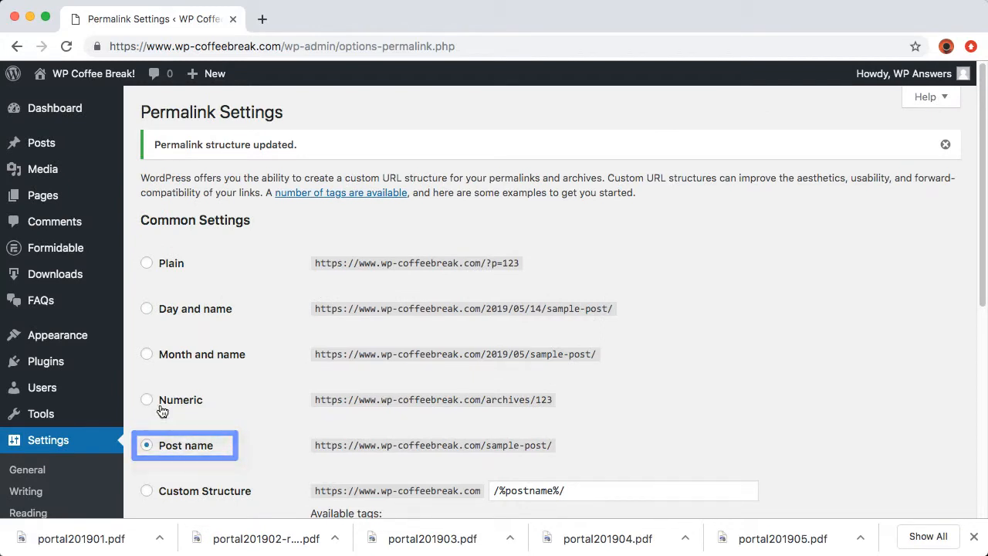
left_click(70, 111)
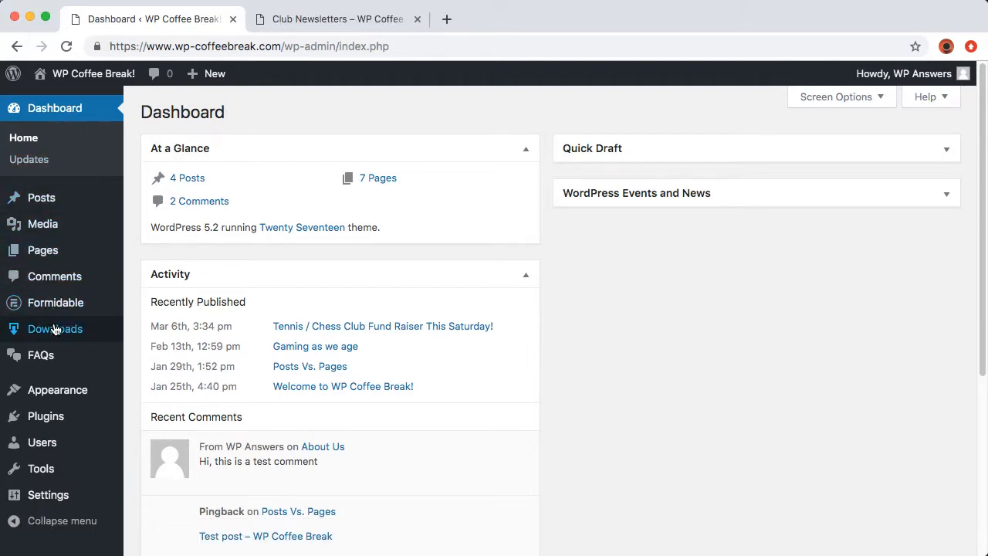
Add a new download titled 'January 2019 SWCP Portal' with one empty file version
mouse_move(54, 330)
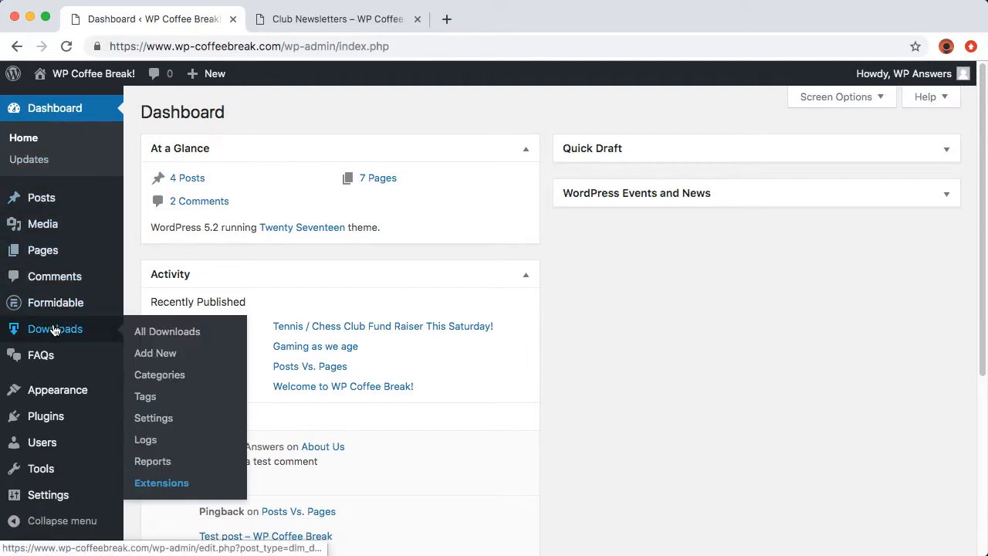
left_click(155, 356)
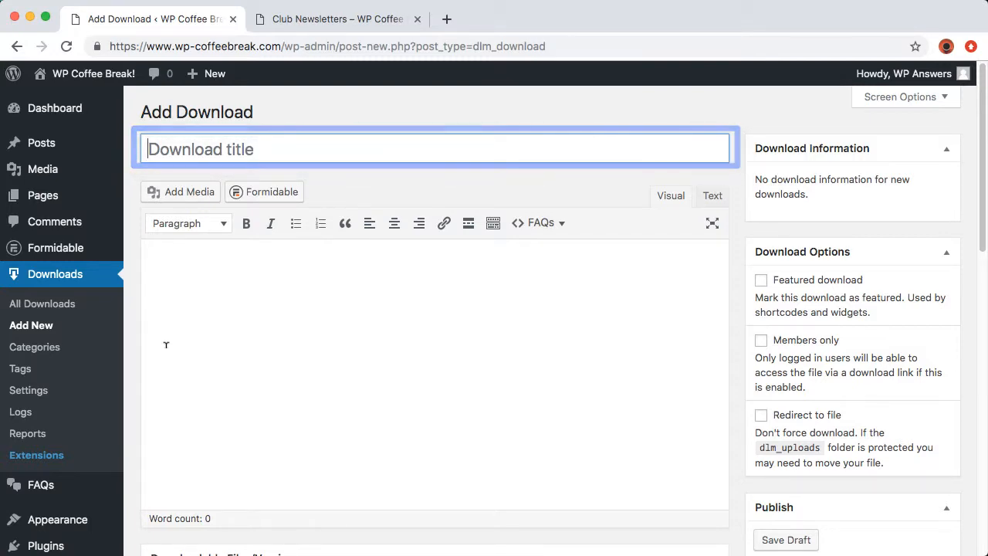
scroll(165, 344, "down", 5)
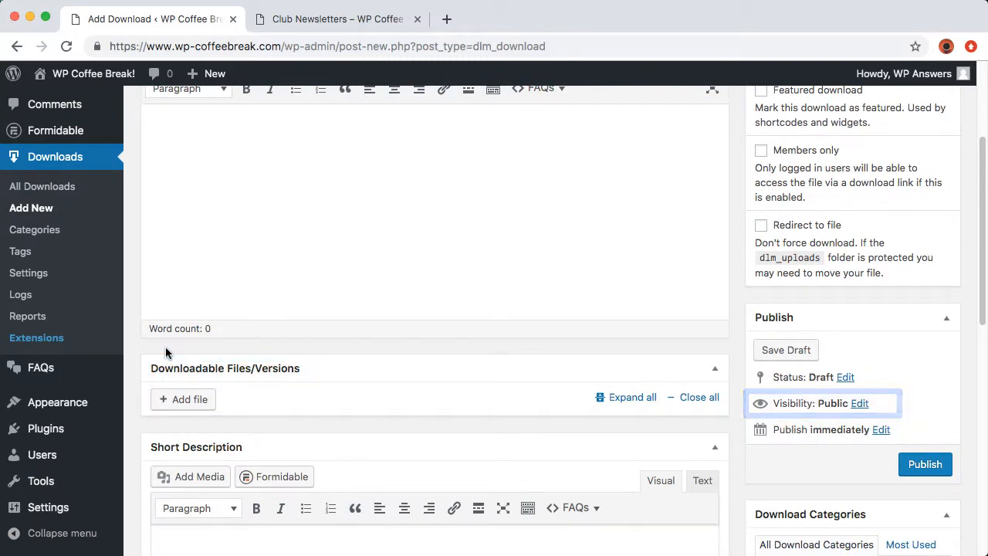
scroll(165, 347, "up", 5)
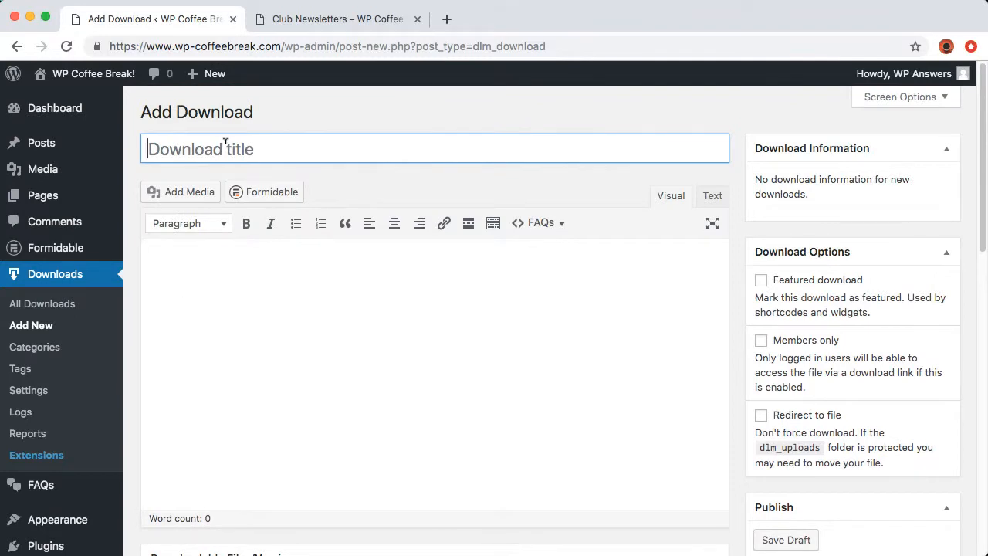
type("January")
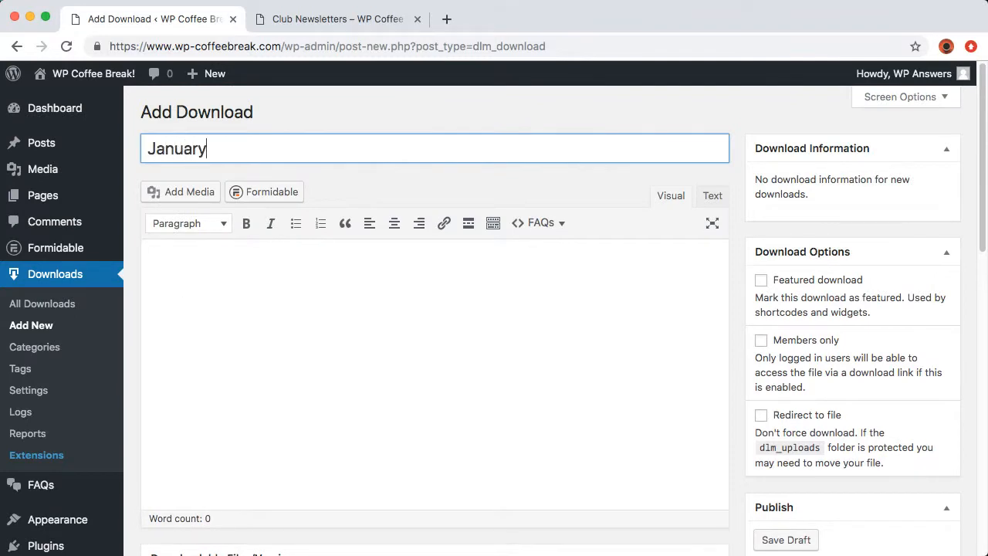
type(" 2019 SWCP Portal")
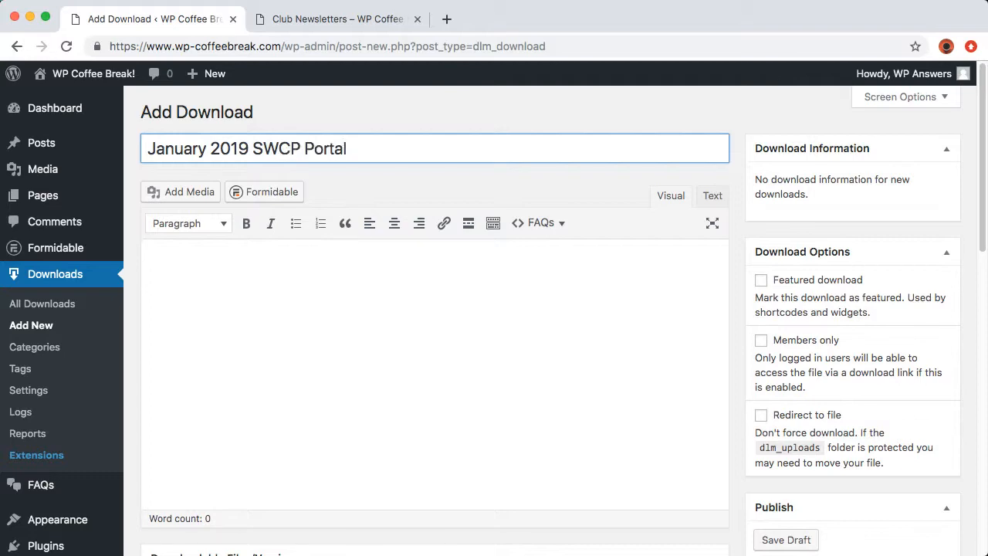
scroll(267, 231, "down", 5)
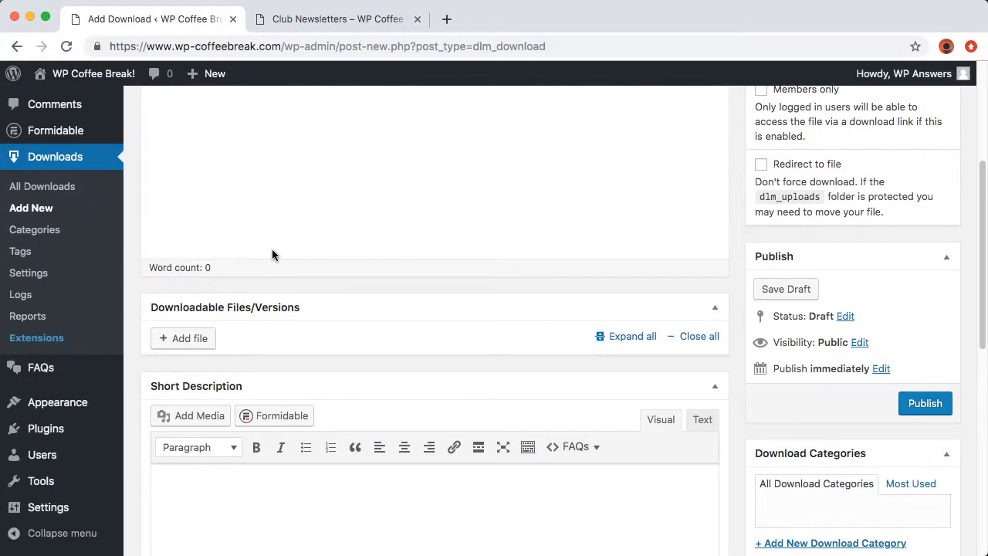
left_click(199, 338)
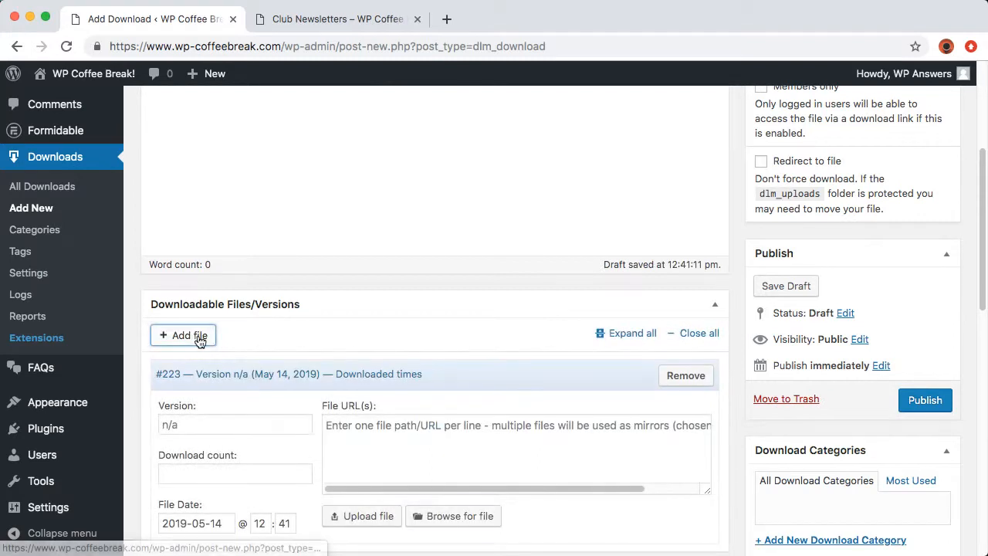
Upload portal201901.pdf and insert its file URL into the January download
left_click(360, 516)
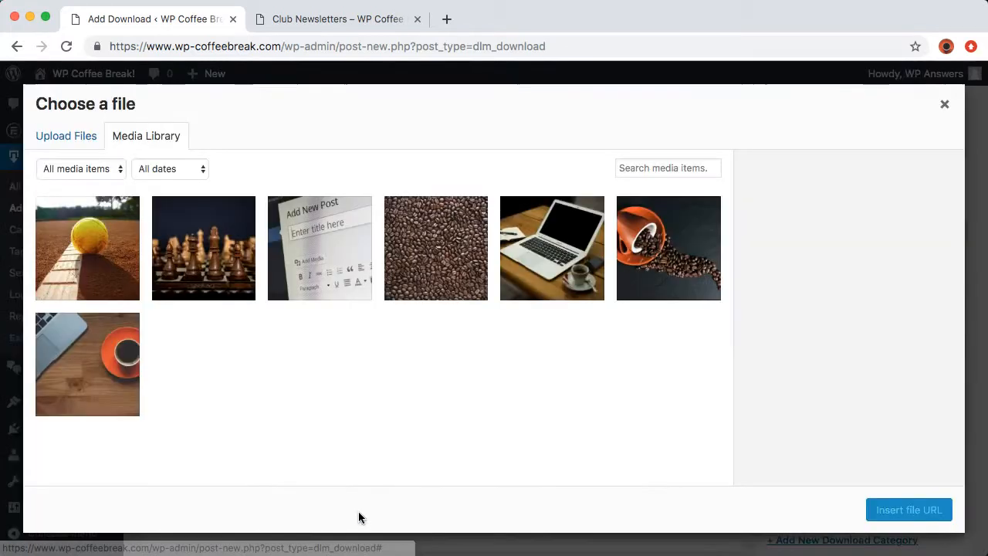
left_click(80, 144)
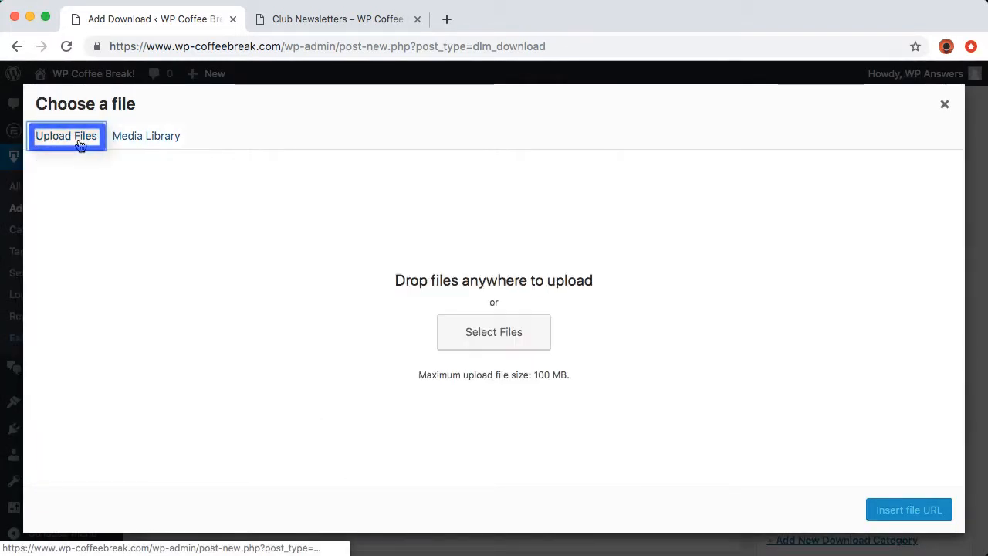
left_click(509, 330)
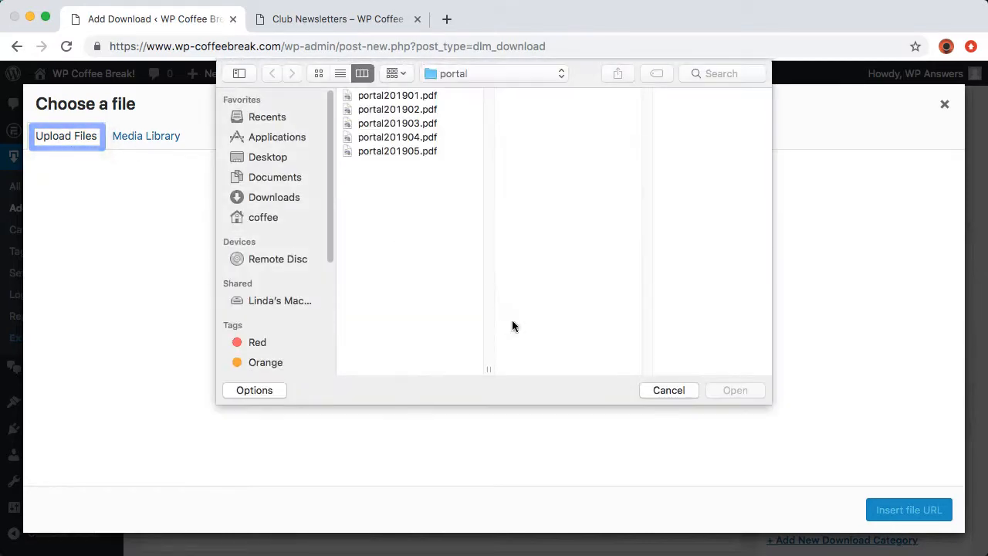
left_click(417, 95)
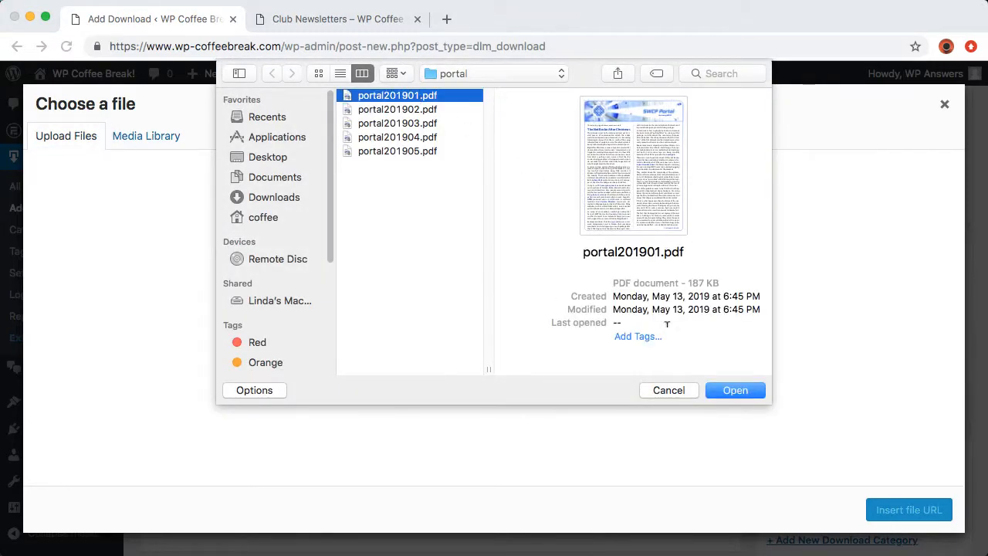
left_click(729, 392)
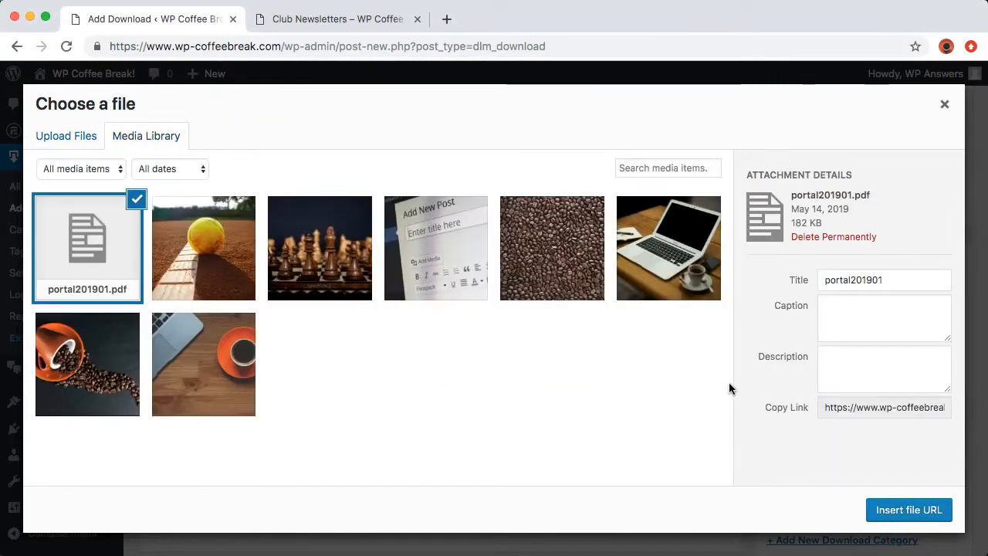
left_click(905, 510)
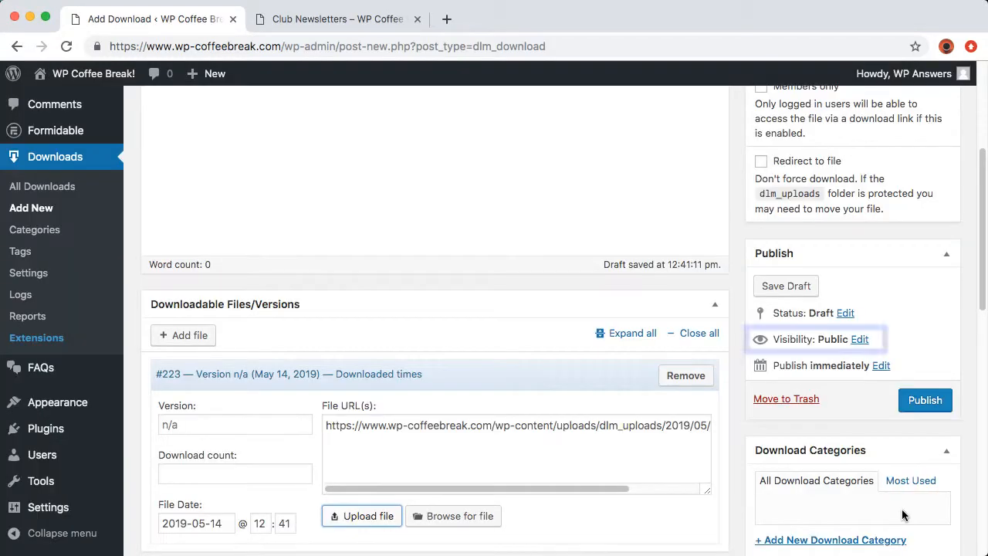
Set the January download to password protected with an access password, then publish it
left_click(859, 340)
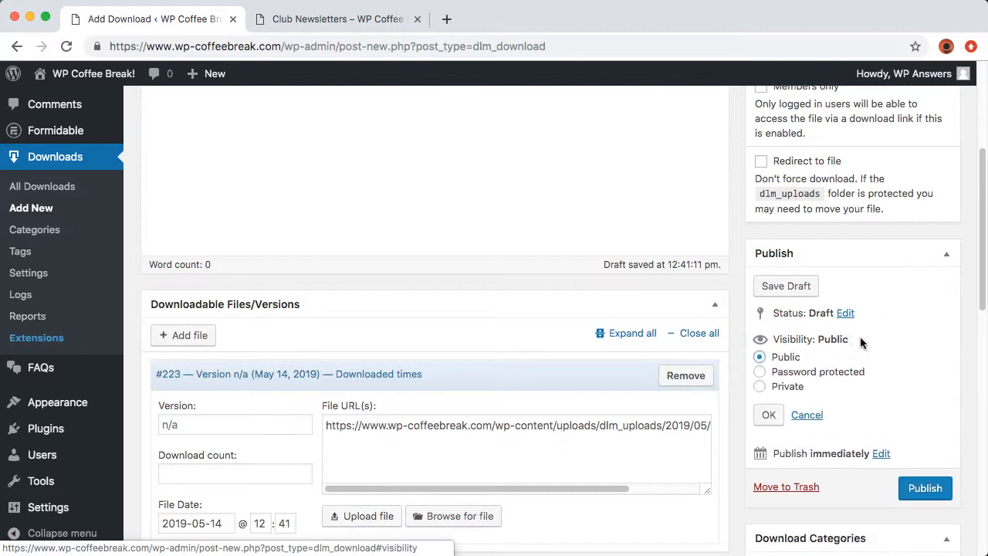
left_click(761, 372)
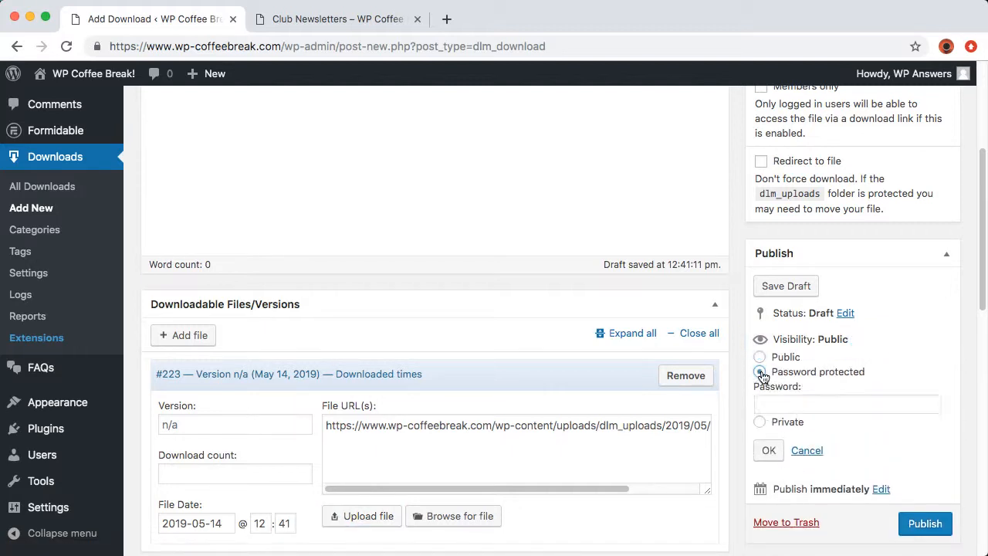
left_click(827, 400)
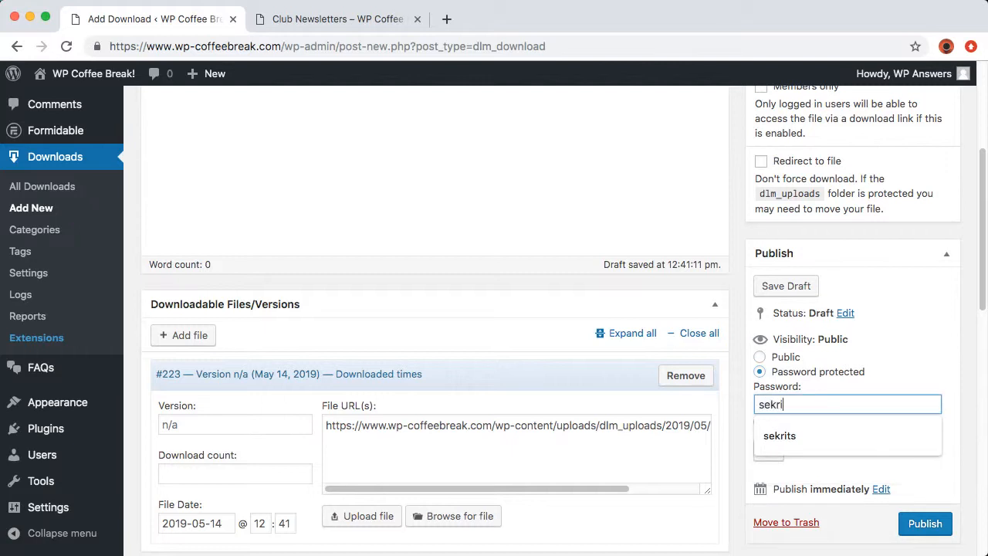
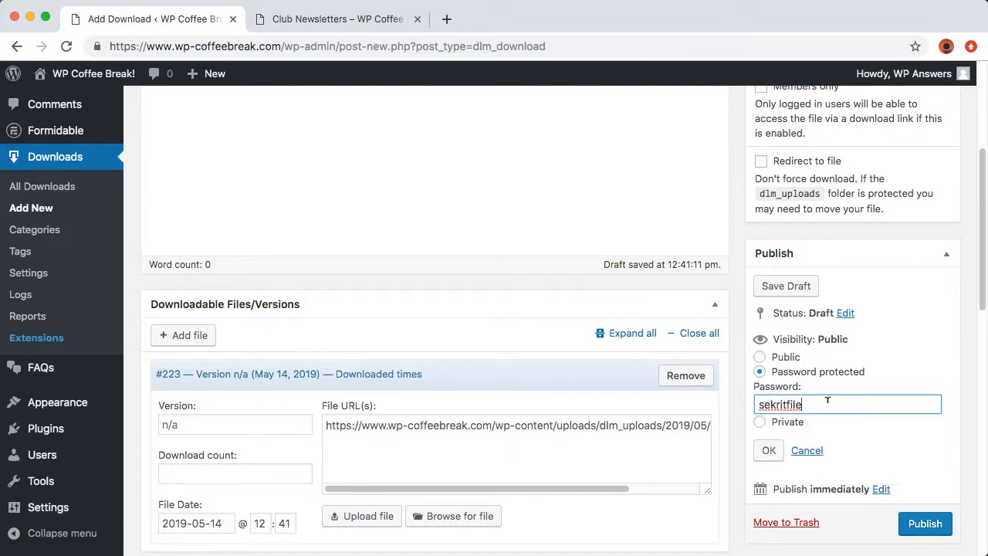
left_click(920, 525)
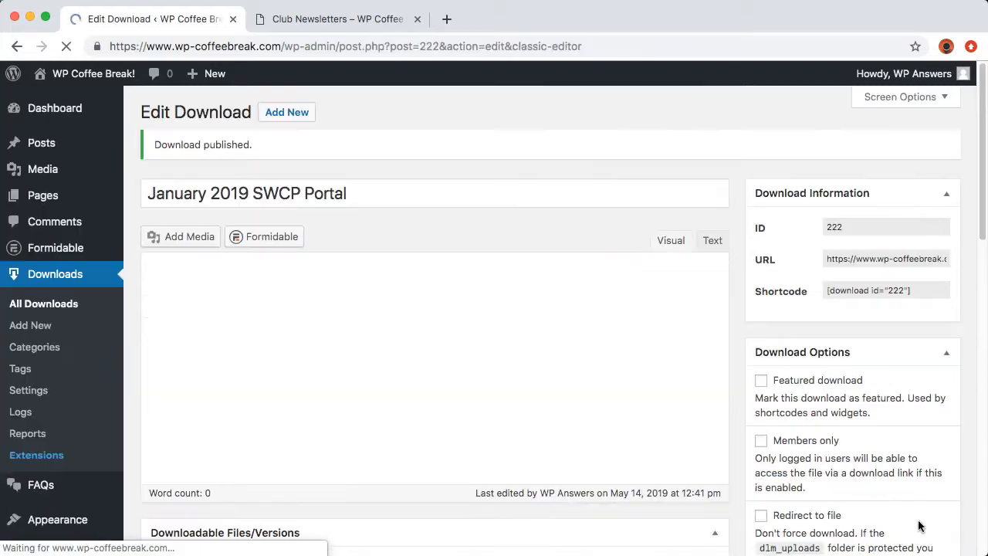
Create a 'February SWCP Portal' download with portal201902.pdf uploaded and attached
left_click(286, 111)
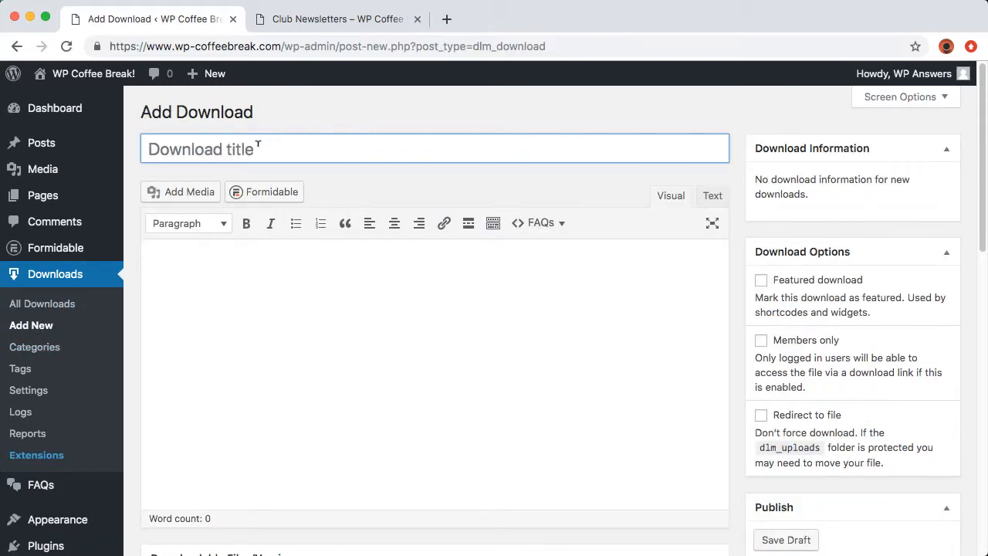
type("February SWCP Portal")
scroll(320, 228, "down", 2)
left_click(185, 473)
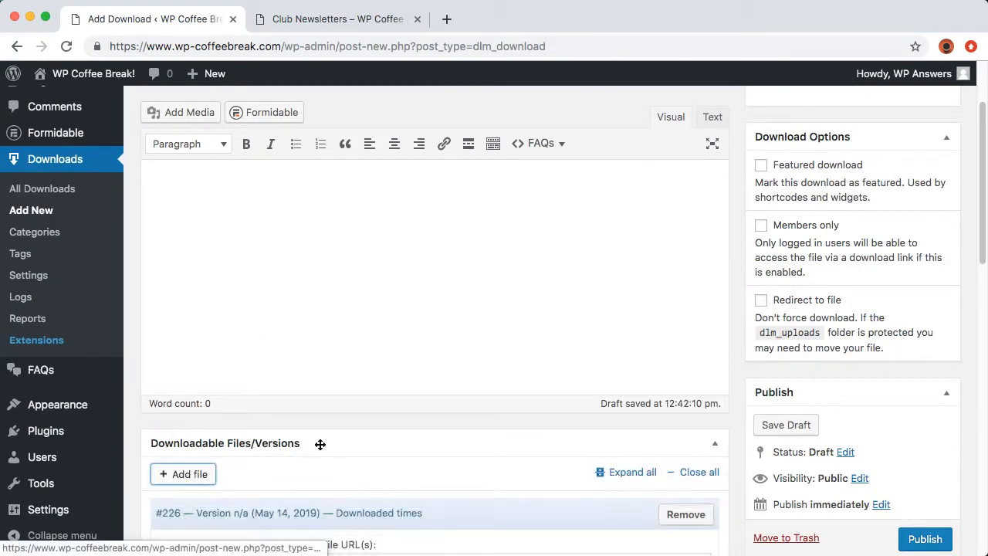
scroll(401, 438, "down", 2)
left_click(363, 545)
left_click(66, 136)
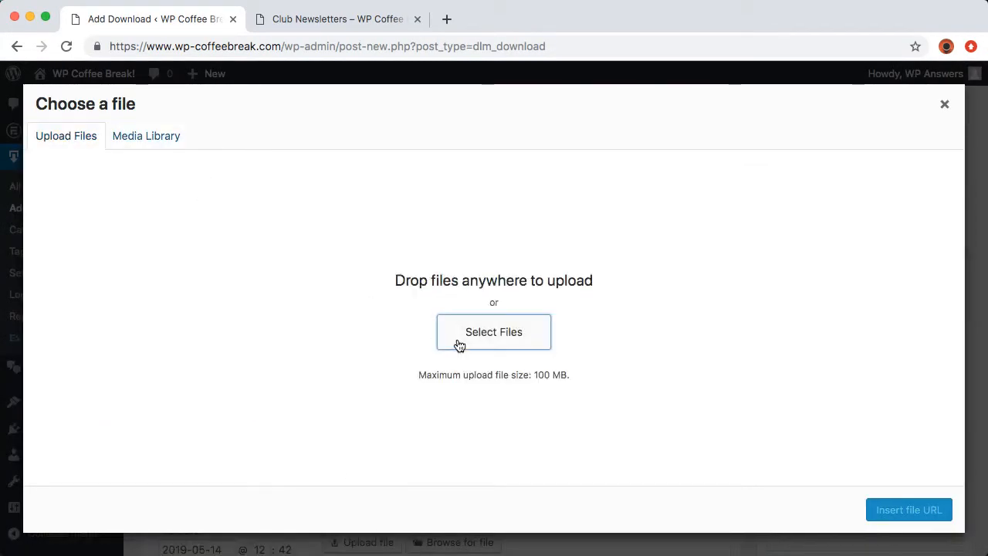
left_click(458, 344)
left_click(389, 111)
left_click(735, 390)
left_click(872, 510)
Make the February download password protected with an access password and publish it
left_click(845, 339)
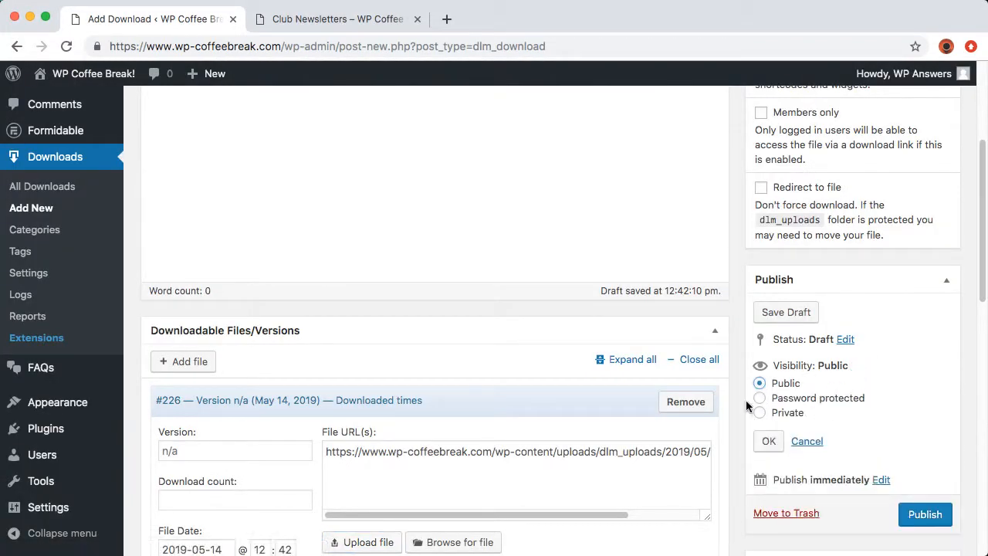
left_click(759, 397)
left_click(789, 422)
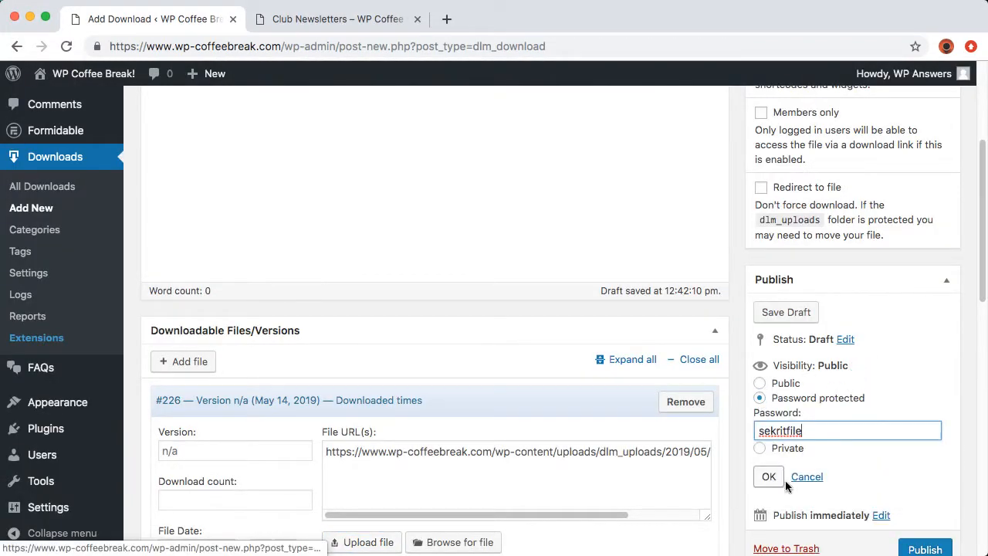
left_click(909, 549)
Create a 'March SWCP Portal' download with portal201903.pdf uploaded and attached
left_click(30, 325)
type("March")
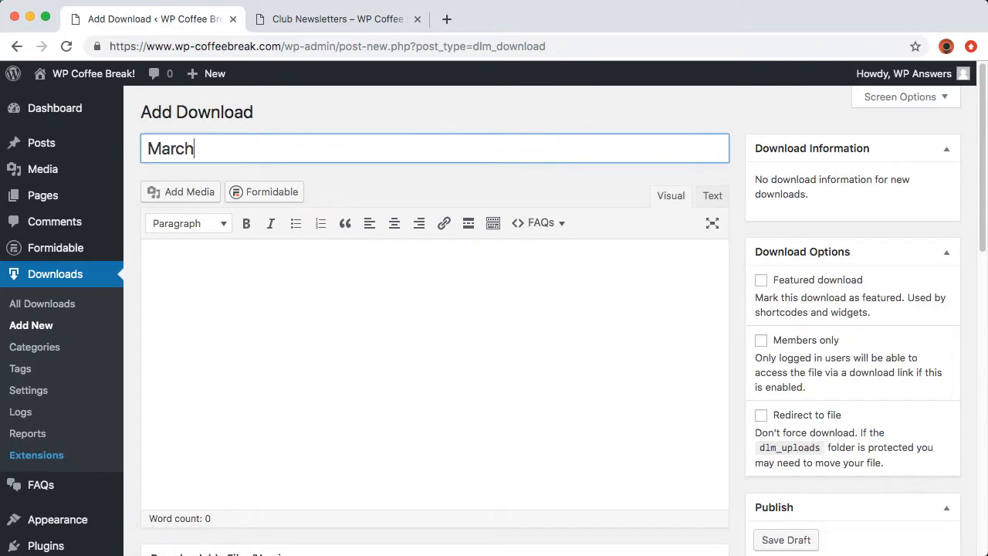
type(" SWCP Portal")
scroll(316, 423, "down", 5)
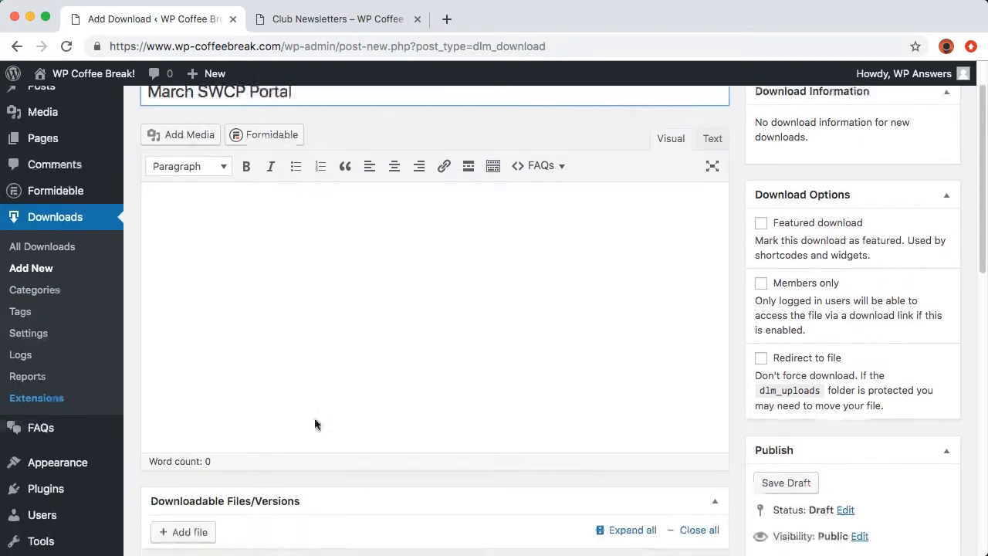
left_click(359, 520)
left_click(85, 138)
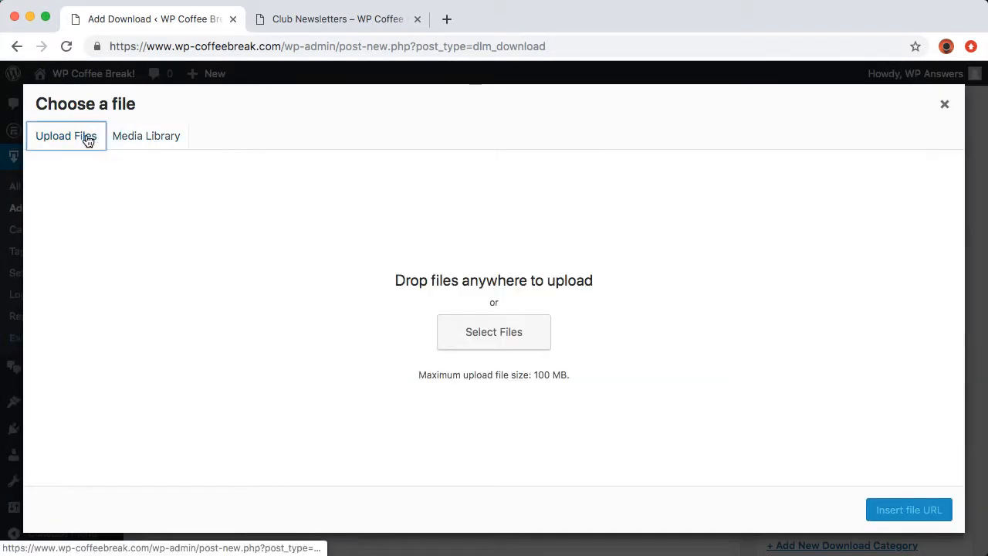
left_click(472, 330)
double_click(449, 123)
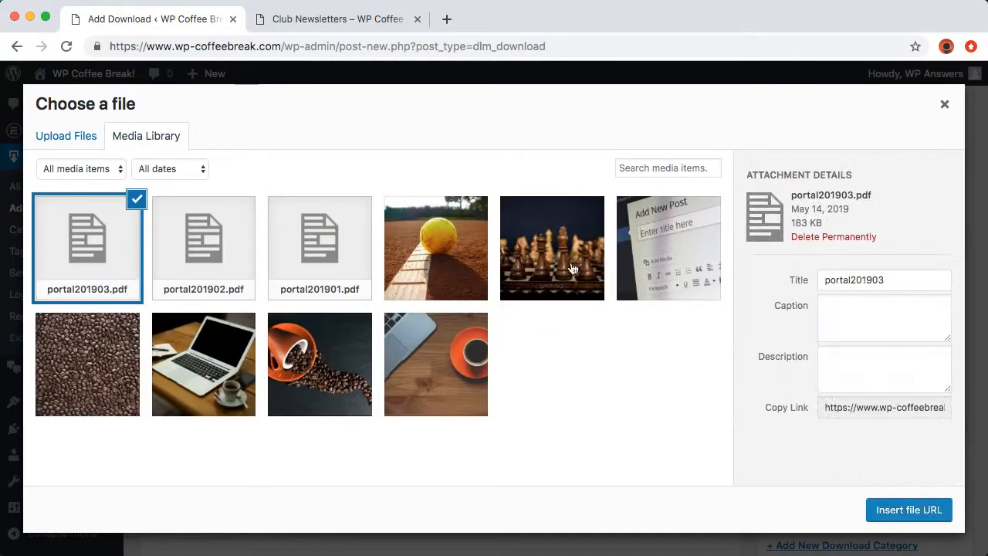
left_click(885, 512)
Password-protect and publish the March download, then return to the Dashboard
left_click(856, 345)
left_click(759, 377)
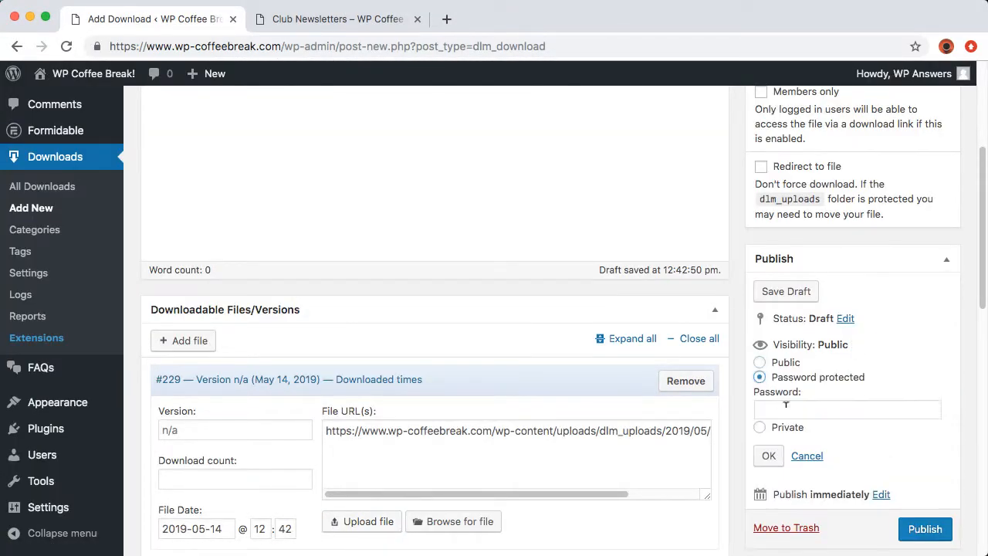
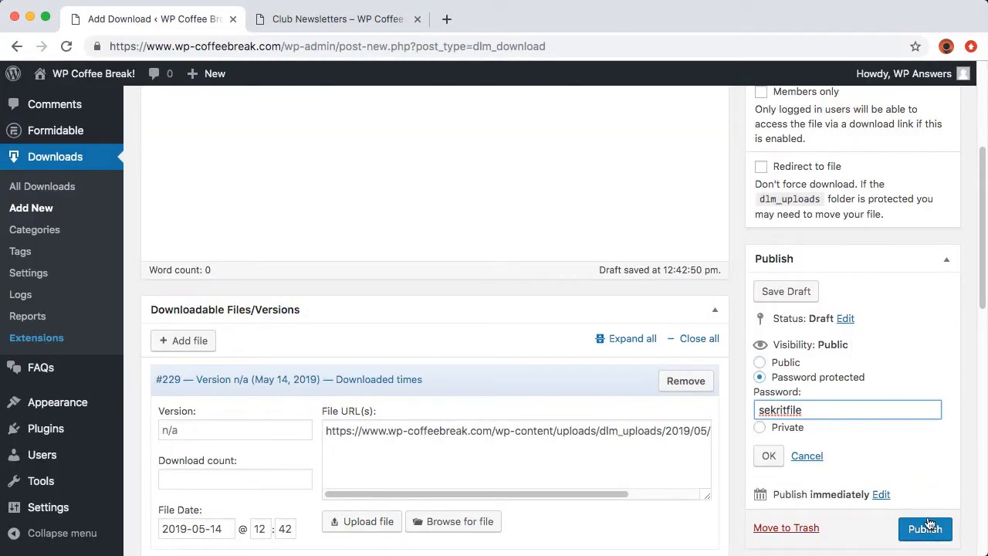
left_click(928, 524)
left_click(55, 108)
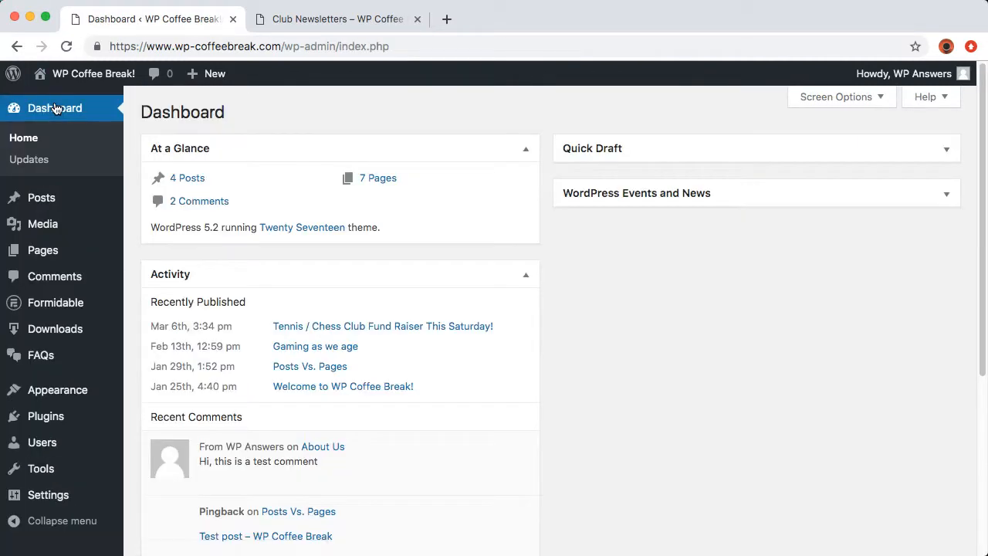
In Club Newsletters' classic editor, delete the January, February and March link lines
left_click(44, 328)
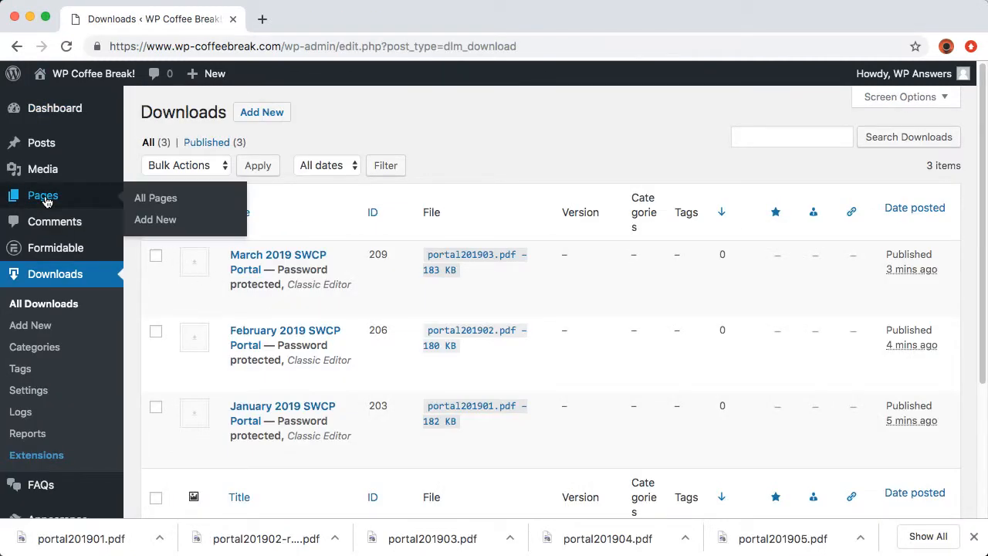
left_click(46, 199)
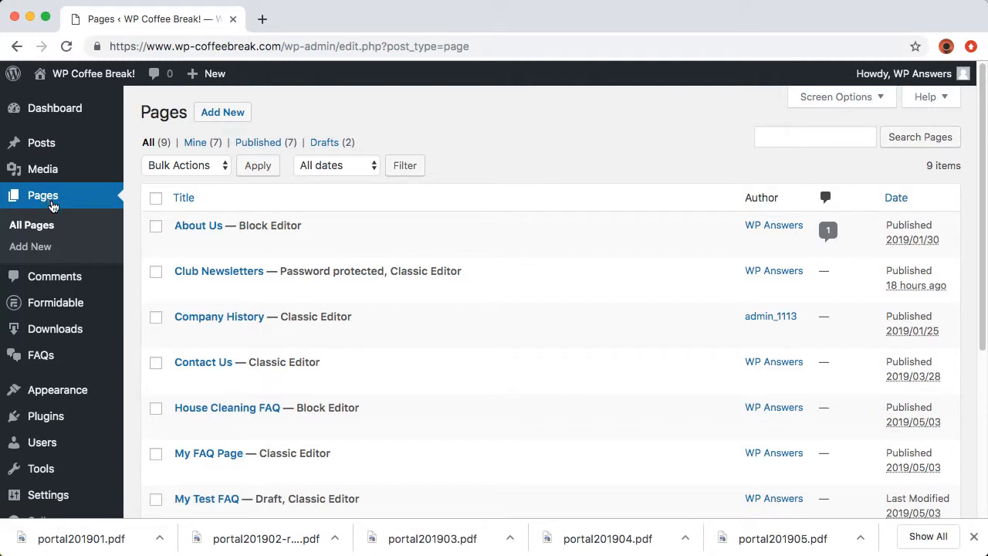
mouse_move(202, 270)
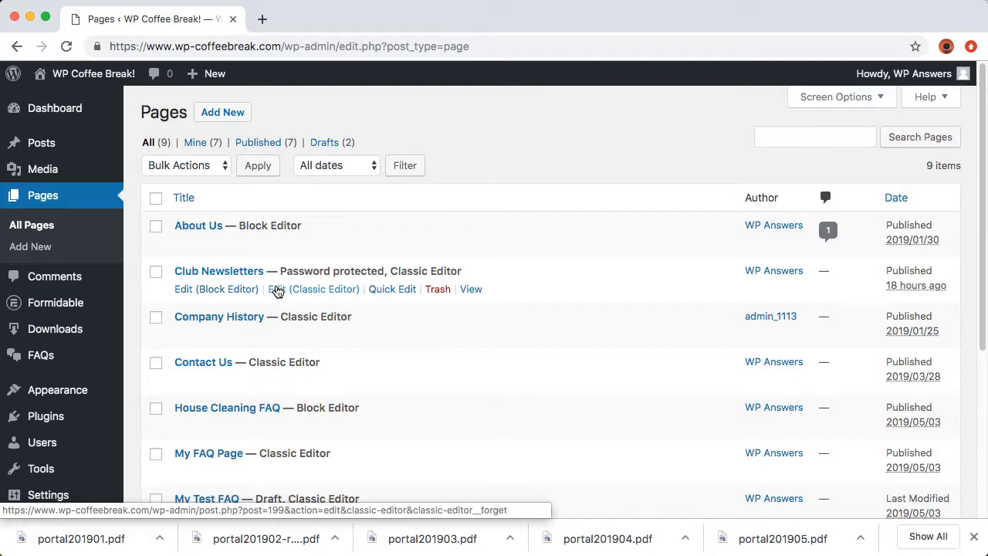
left_click(277, 288)
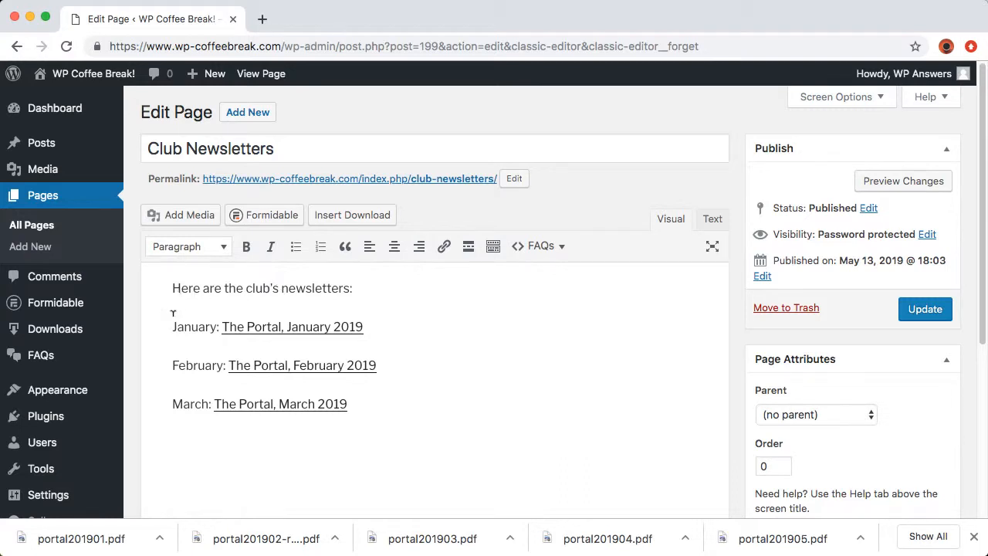
left_click_drag(159, 325, 406, 434)
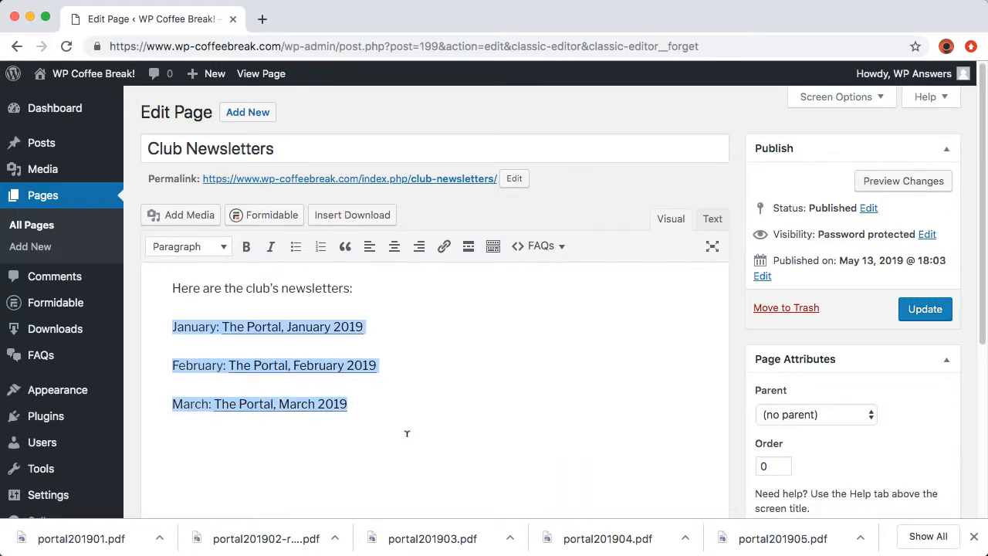
key("BackSpace")
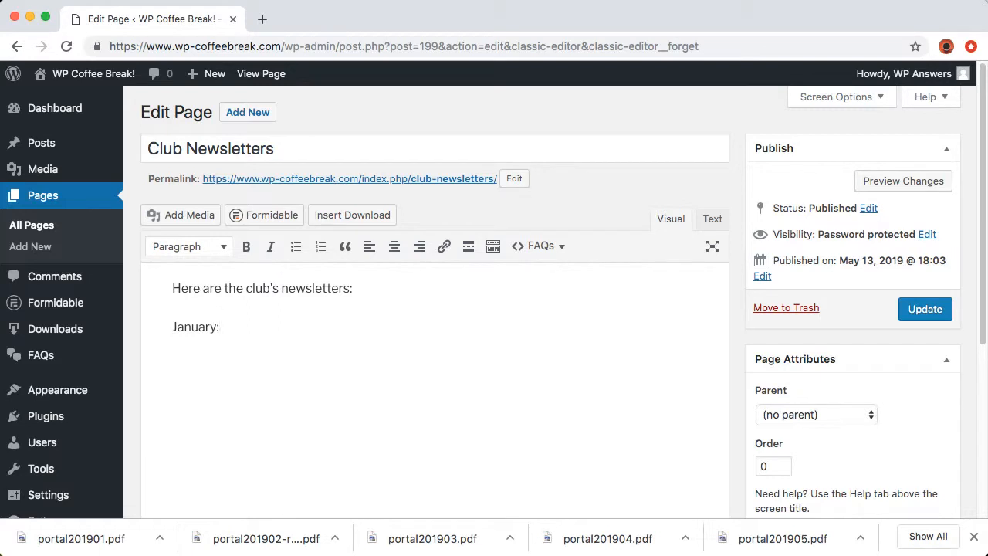
Insert the January download shortcode [download id="203"] and update the page
left_click(211, 221)
left_click(340, 216)
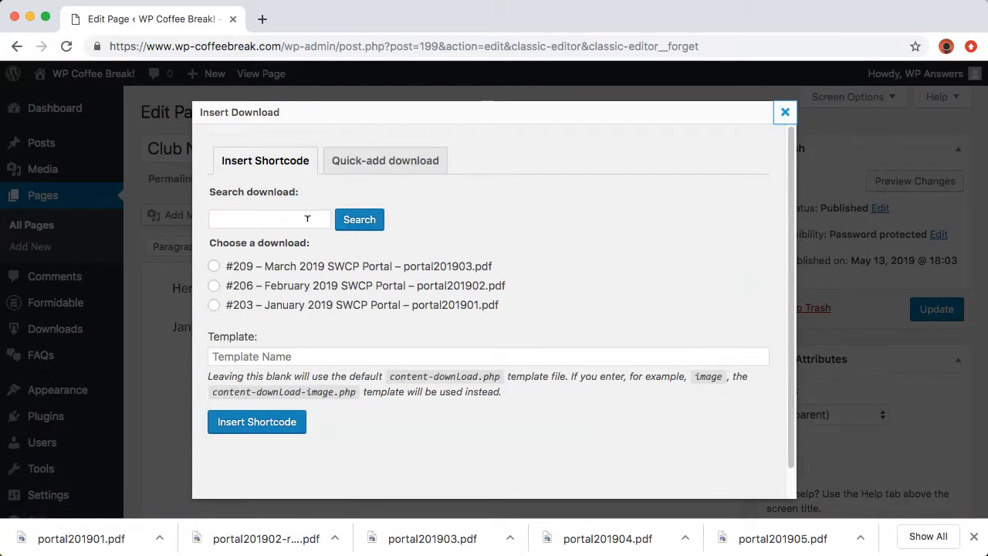
left_click(214, 304)
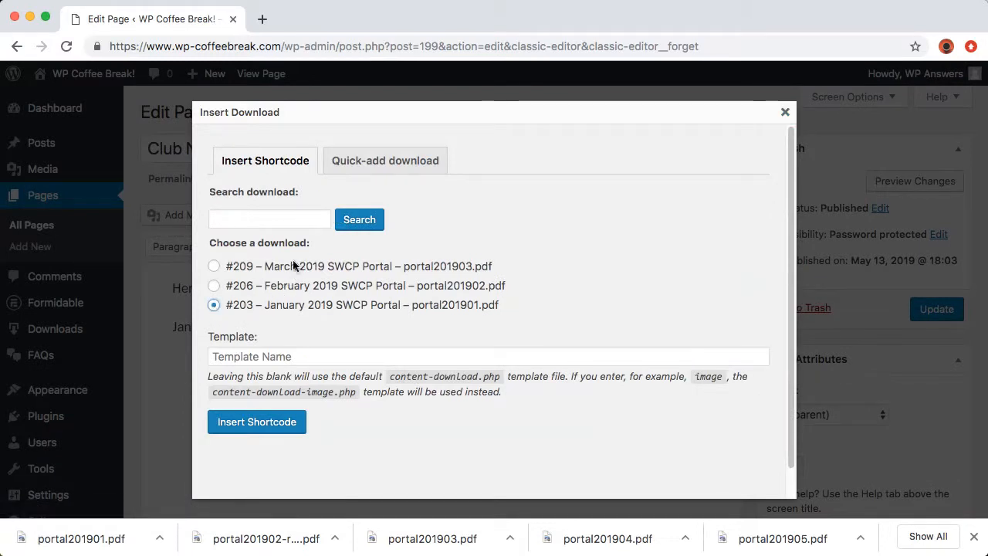
left_click(254, 422)
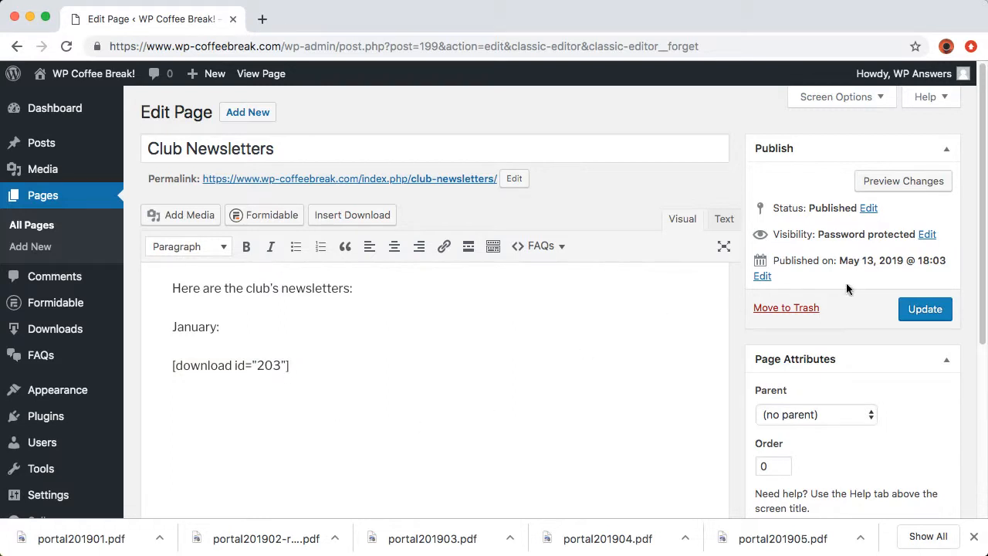
left_click(923, 307)
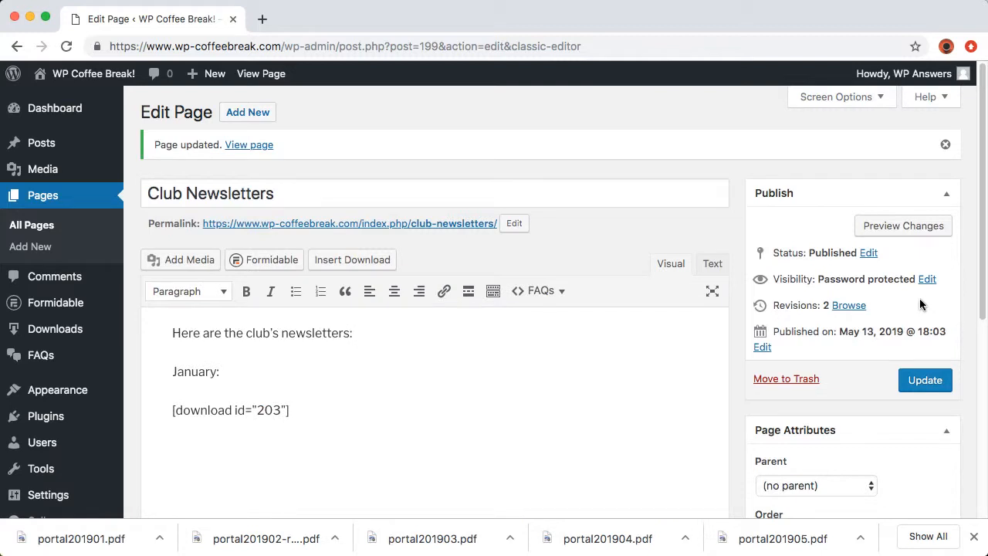
left_click(33, 197)
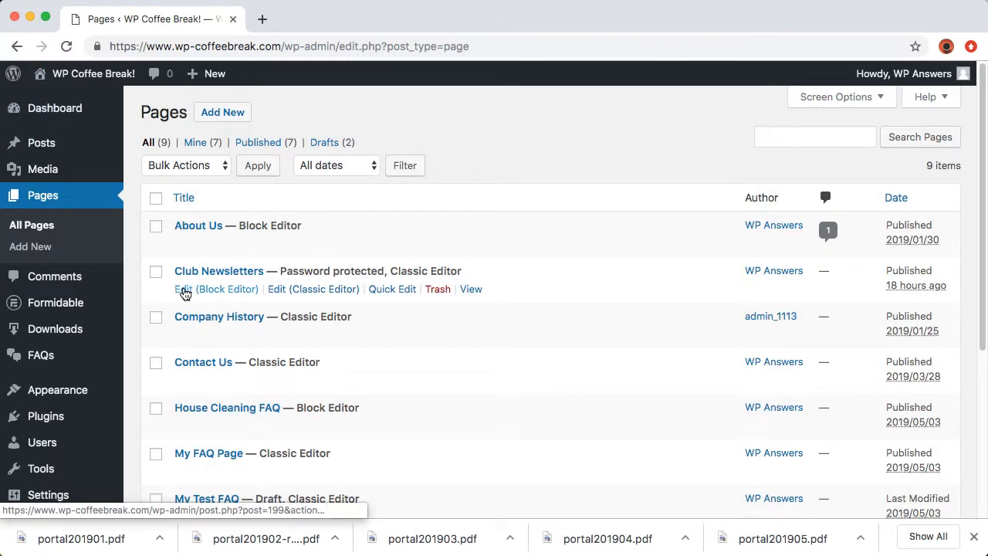
In the block editor, add a 'February:' line followed by a Download Button block
left_click(185, 290)
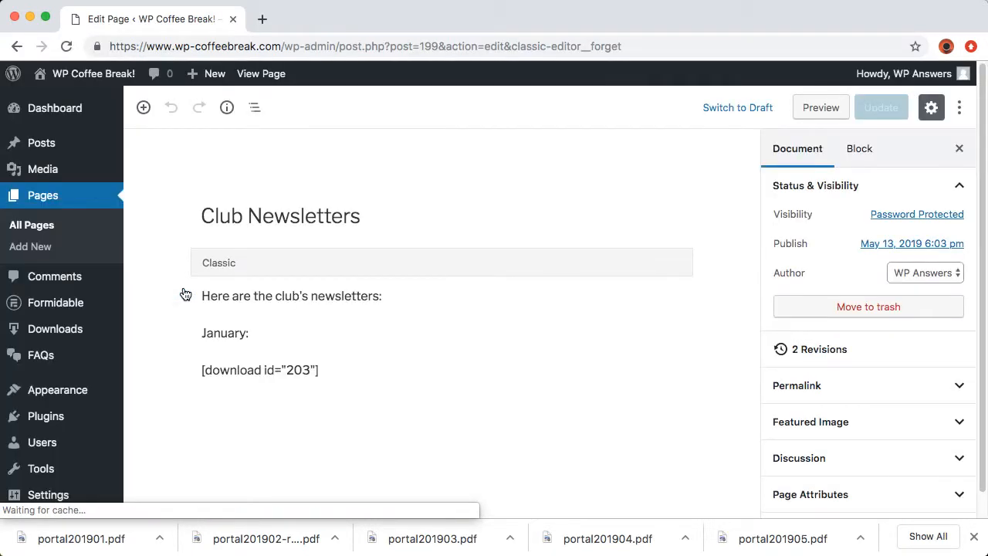
type("February:")
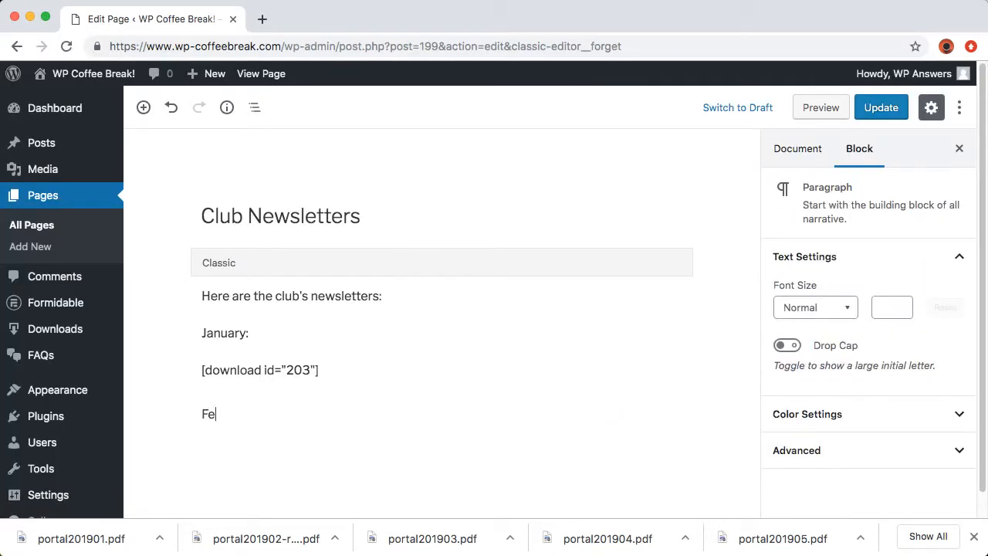
key("Return")
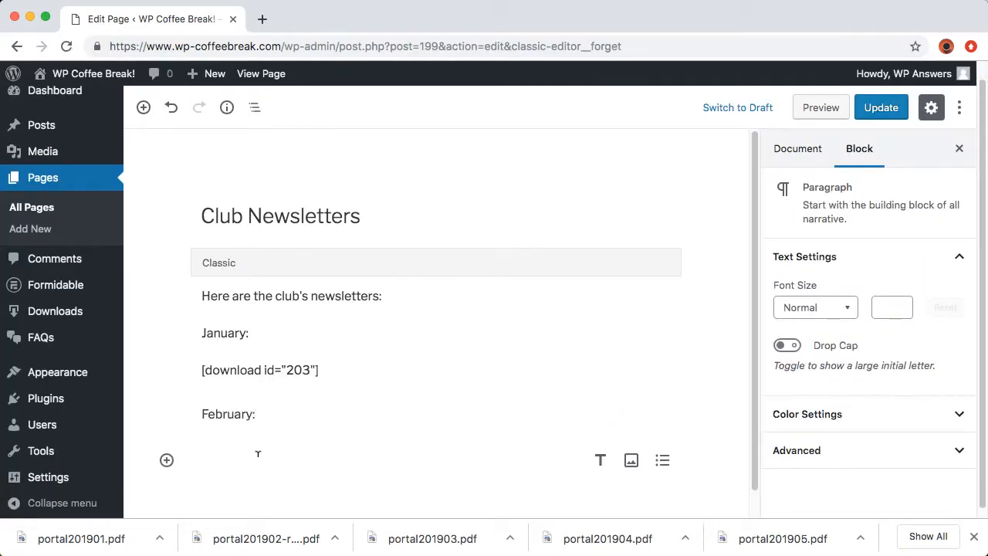
left_click(166, 461)
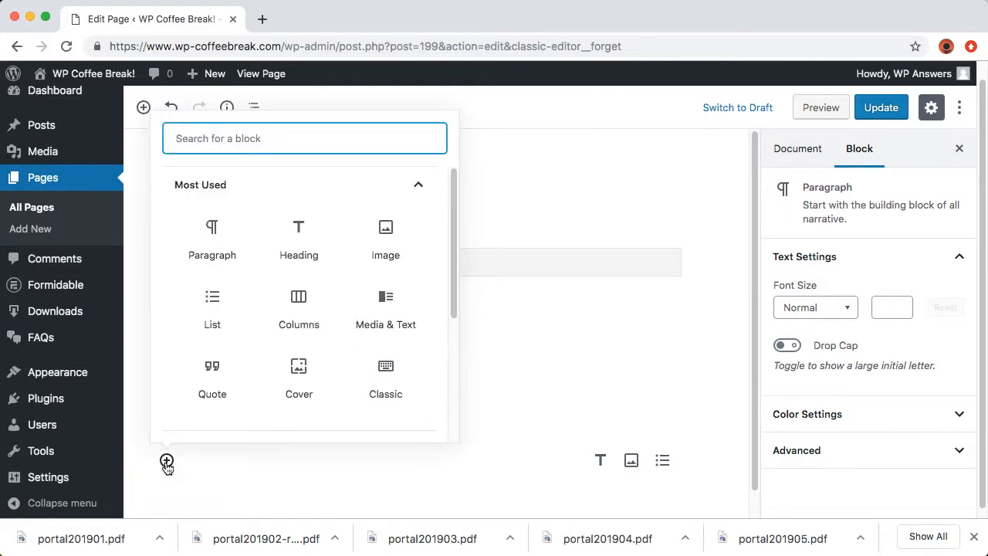
scroll(215, 397, "down", 1)
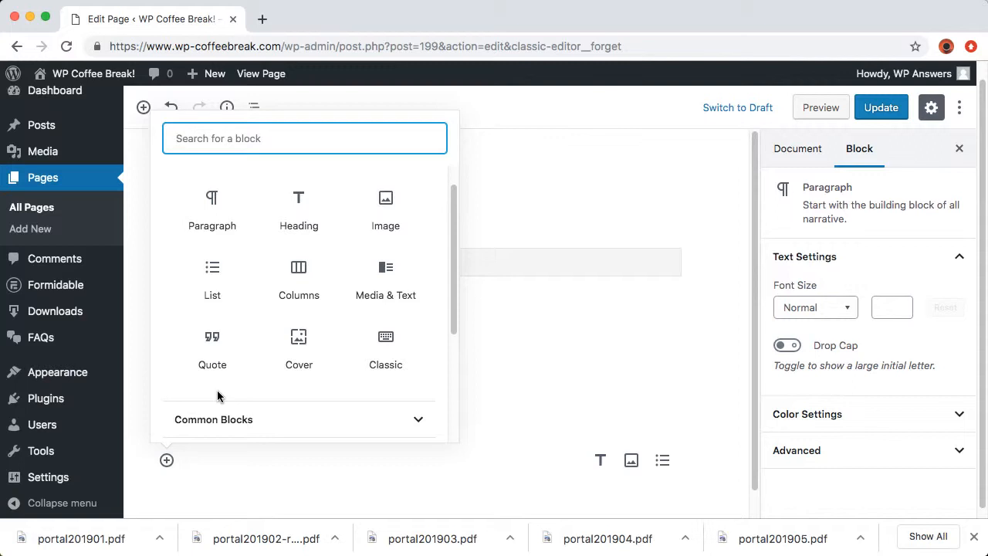
scroll(217, 392, "down", 3)
left_click(231, 347)
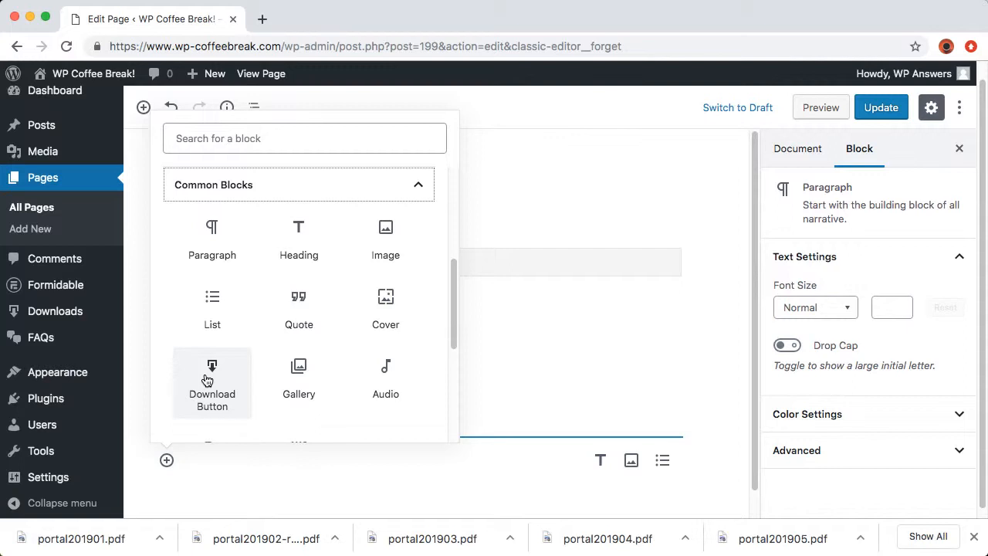
left_click(207, 379)
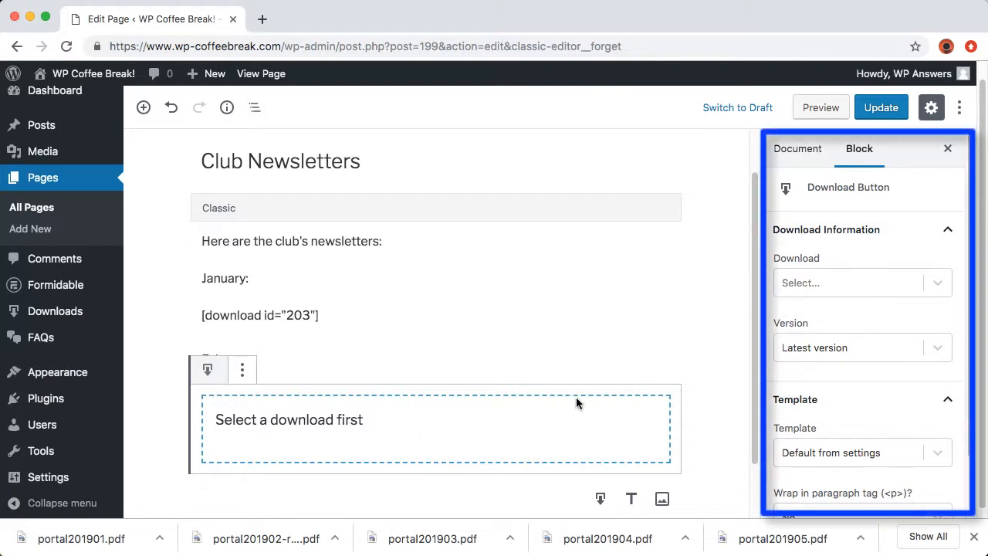
Set the block's download to February 2019 SWCP Portal and update the page
left_click(936, 282)
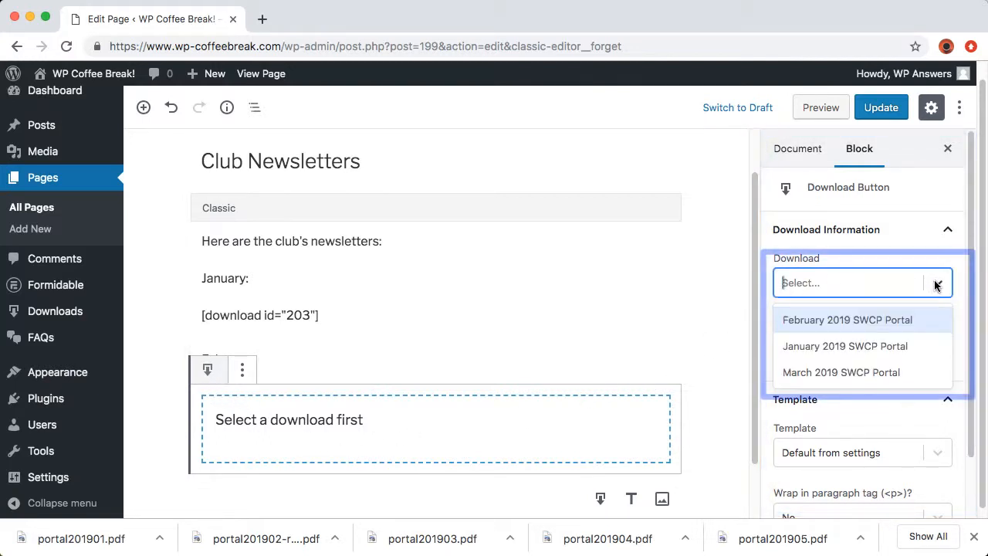
left_click(877, 328)
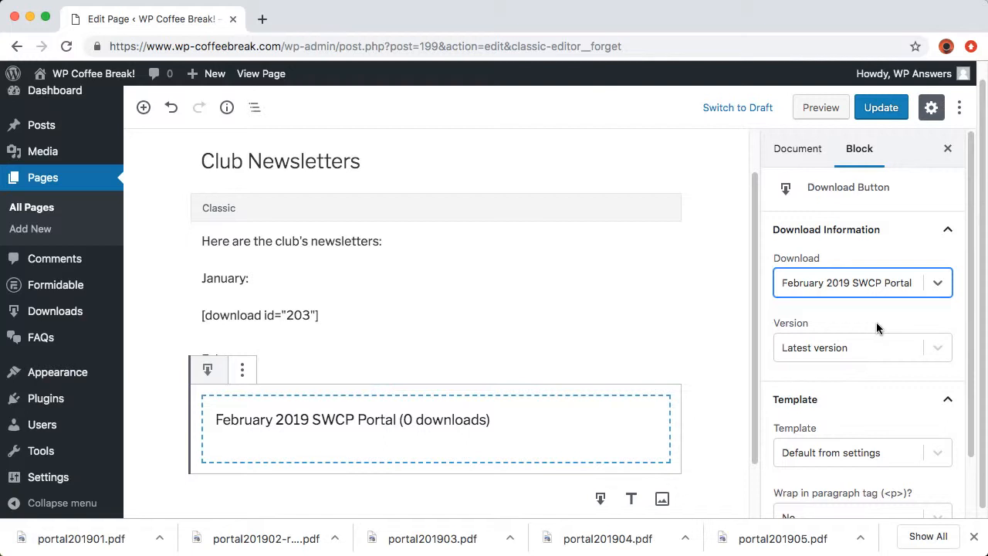
left_click(880, 105)
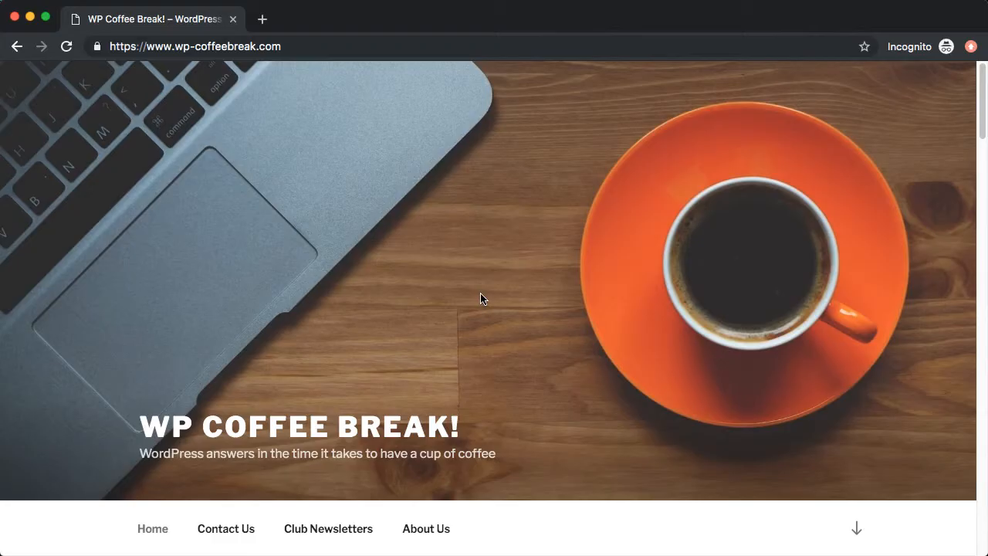
Open the live Club Newsletters page and unlock it with the page password
left_click(332, 529)
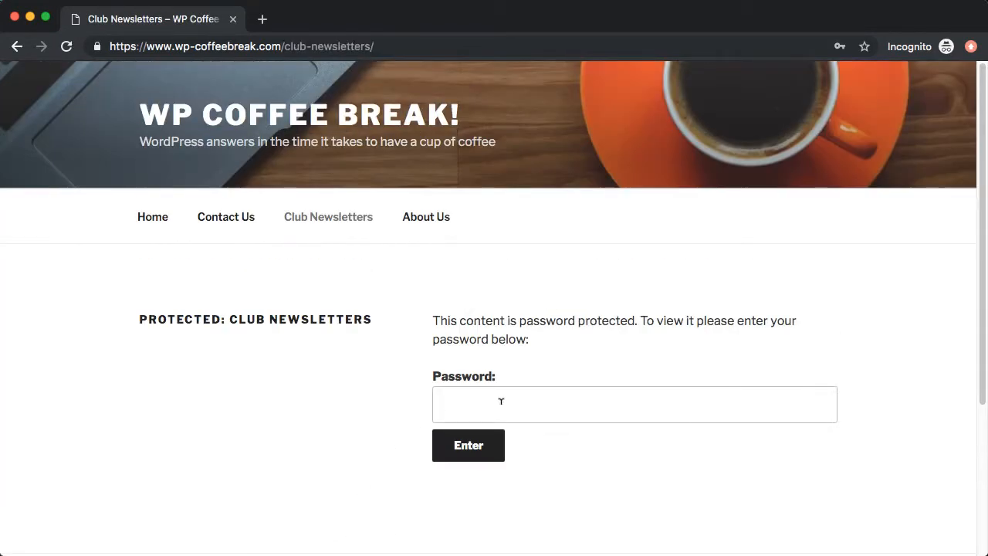
left_click(501, 401)
type("•••••")
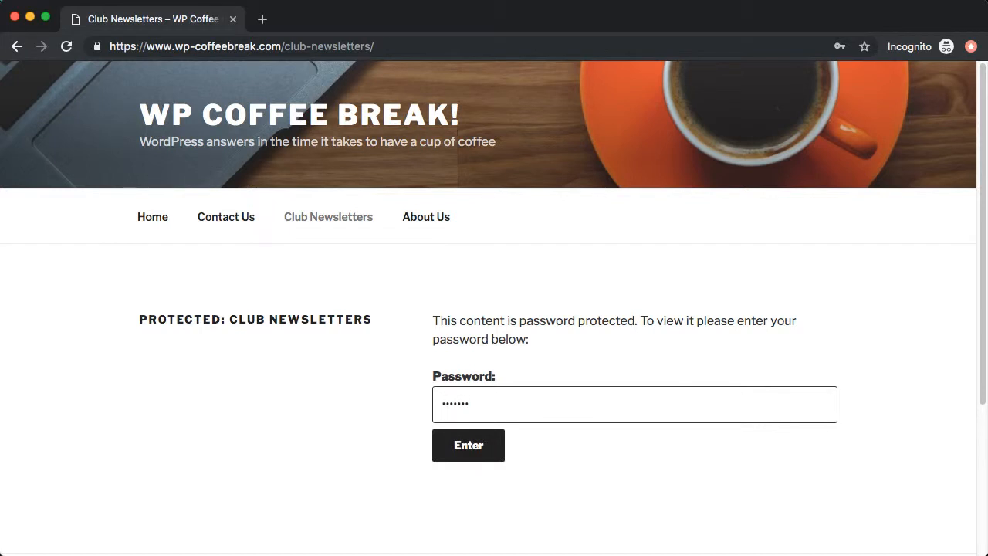
key("Return")
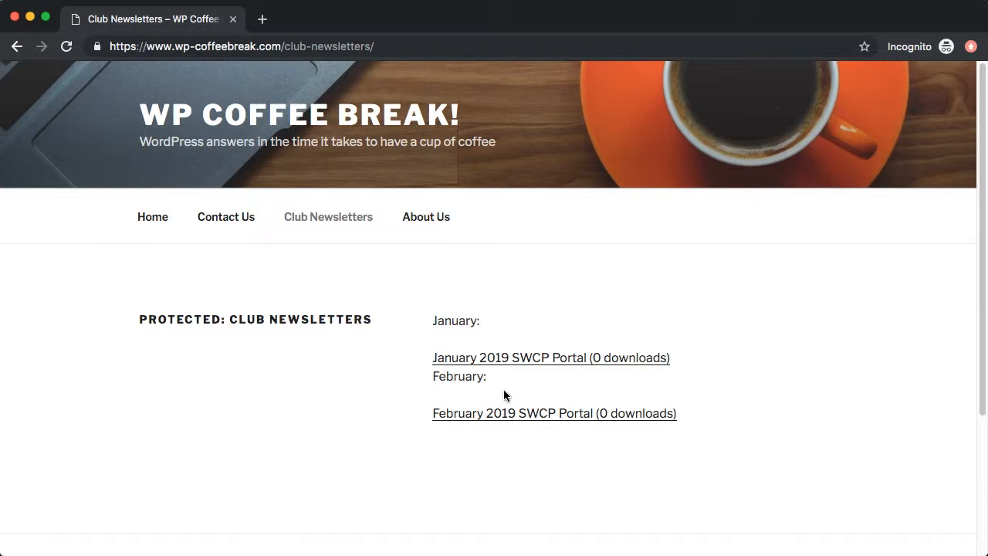
Open the January 2019 download, enter its password, then go back to Club Newsletters
left_click(558, 359)
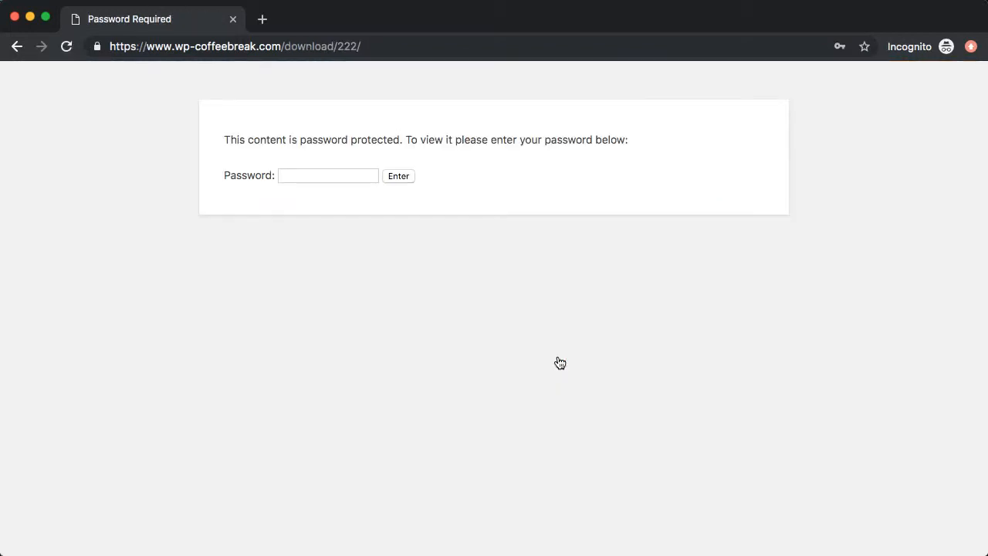
left_click(304, 168)
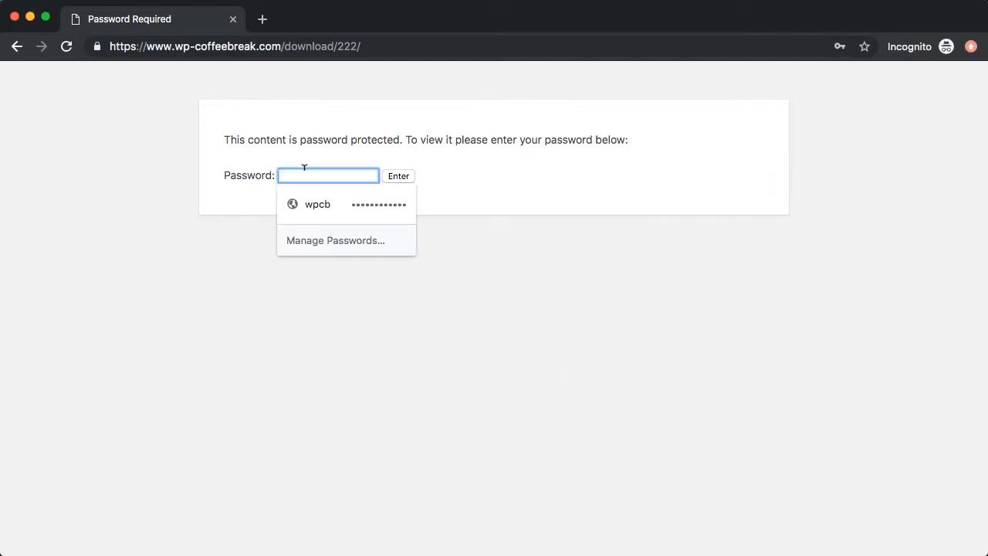
type("•••")
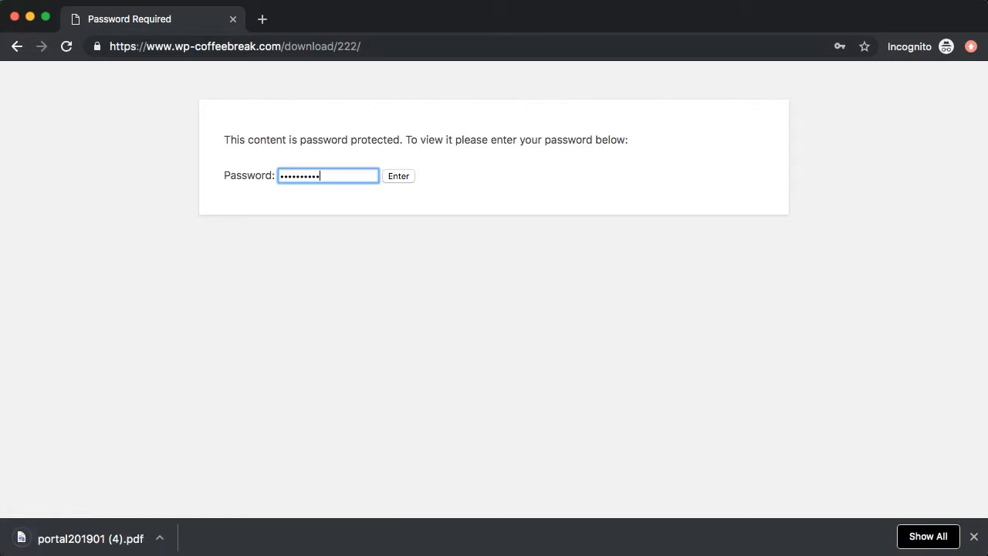
left_click(17, 48)
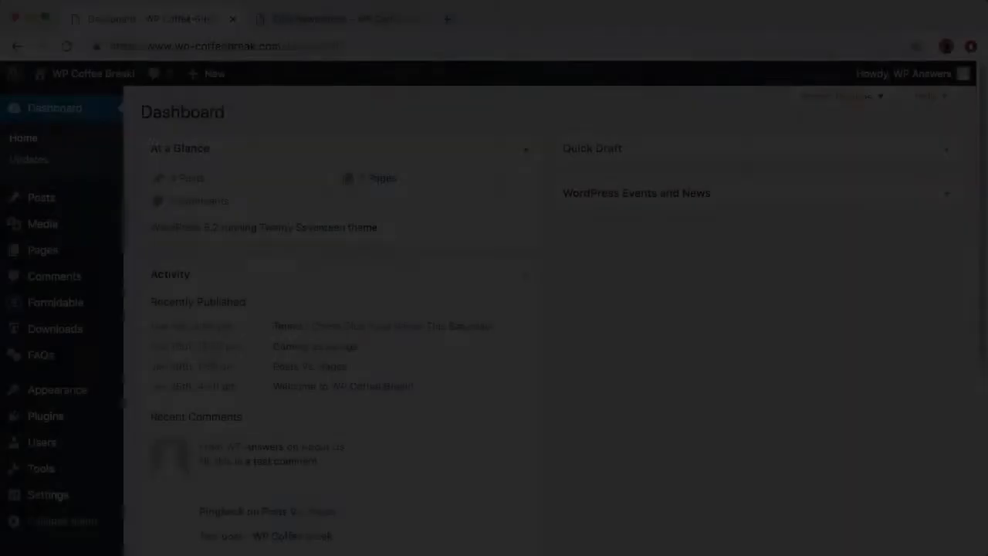
Replace the Club Newsletters body with 'Here are our newsletters: [downloads]' and update
left_click(40, 252)
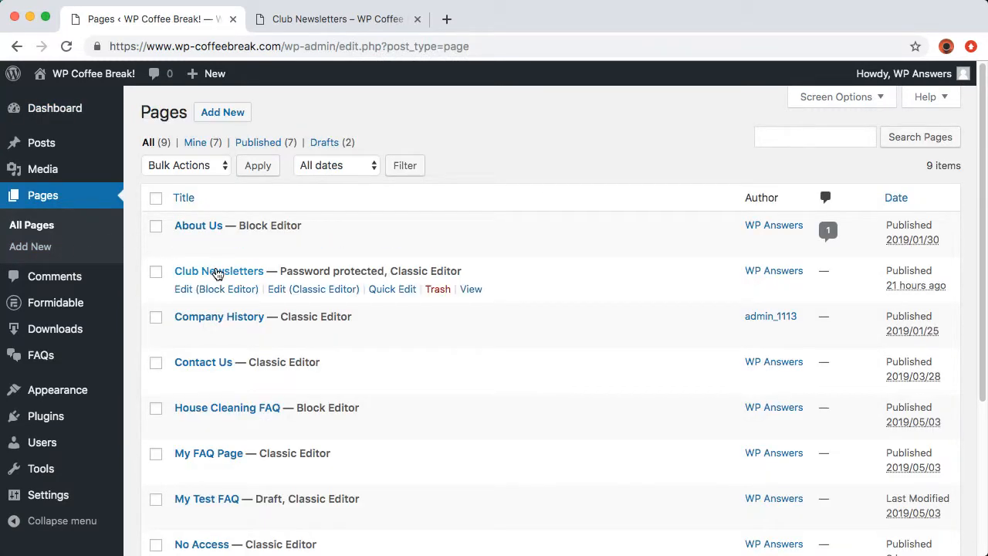
left_click(302, 291)
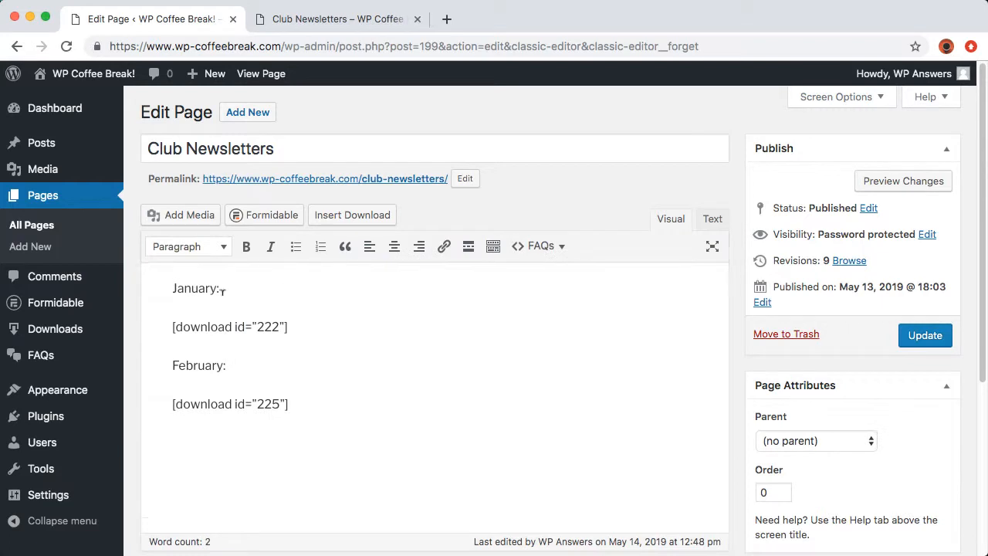
left_click_drag(155, 286, 356, 422)
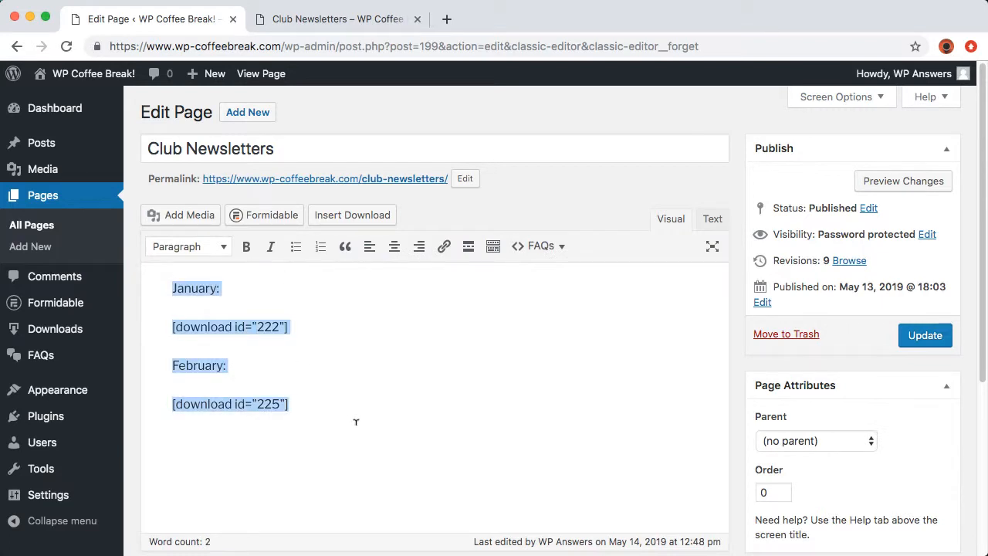
key("BackSpace")
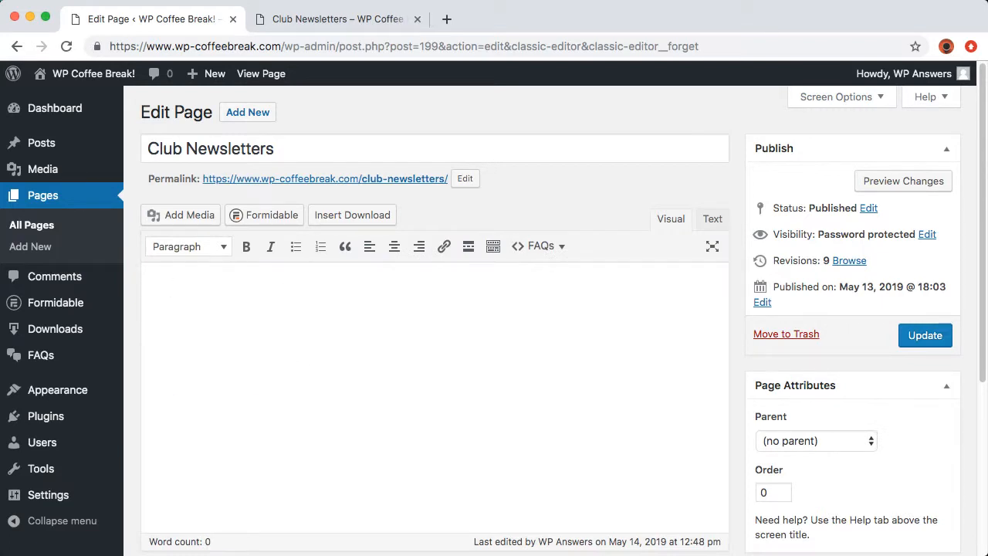
type("Here are our newsletters")
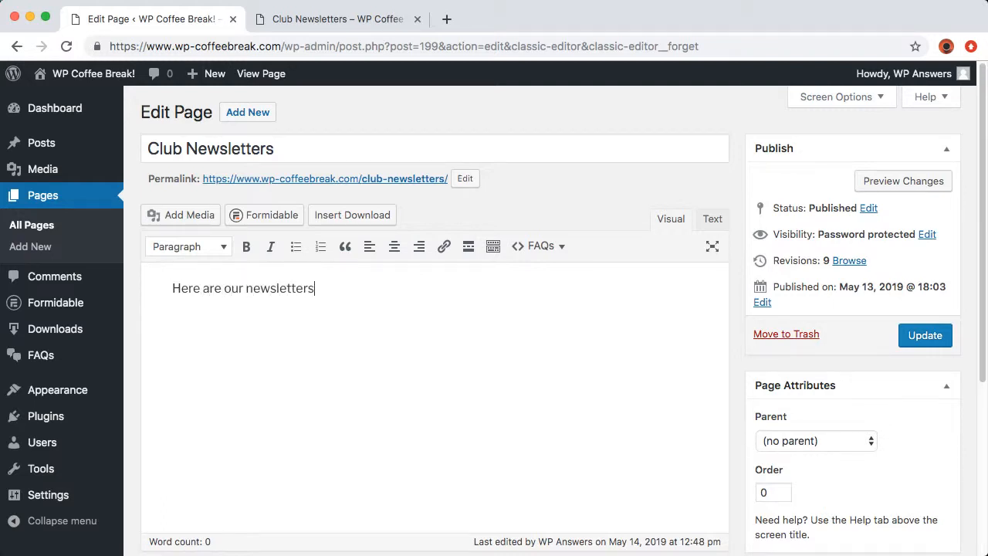
type(": [downloads")
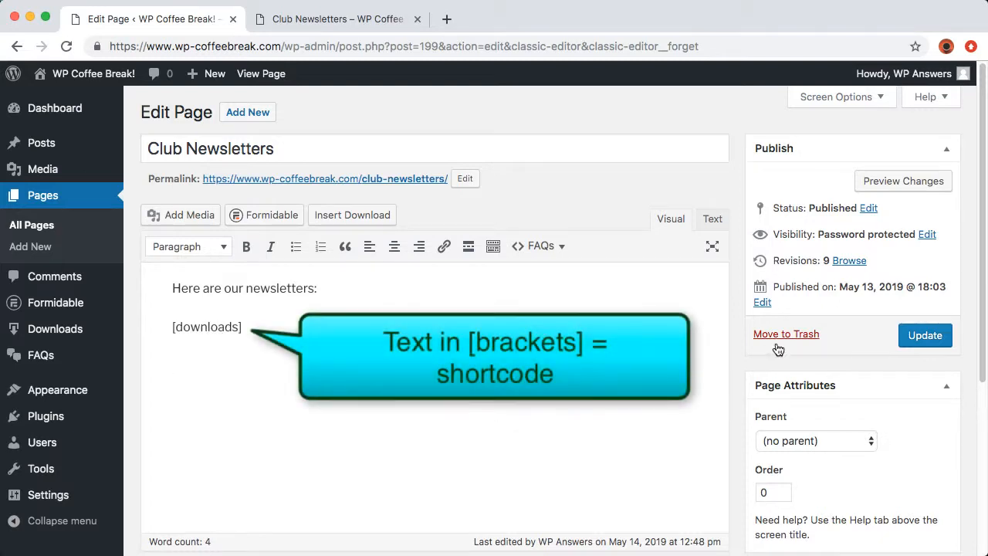
left_click(914, 331)
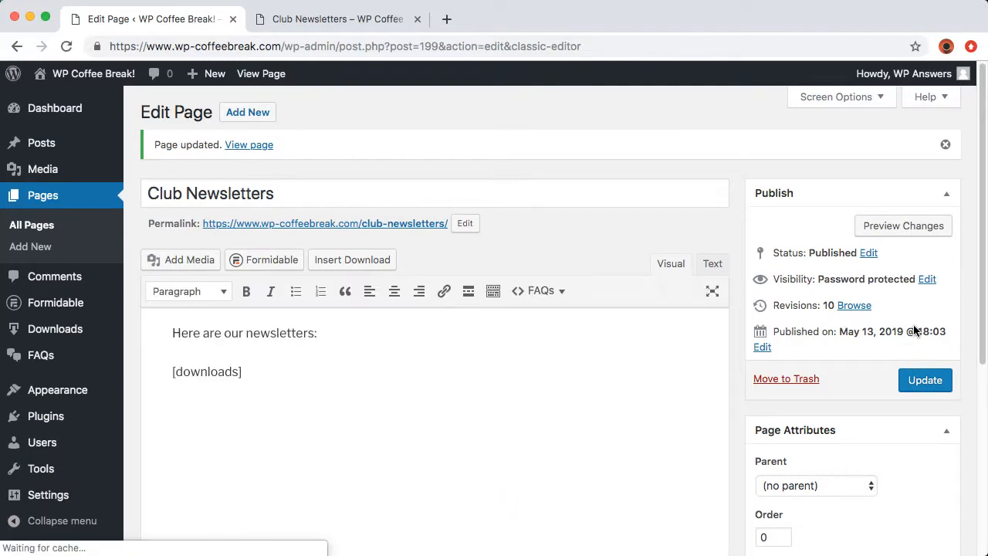
key("ctrl+Tab")
Unlock the live Club Newsletters page with its password and decline Chrome's save-password offer
left_click(506, 420)
type("•••••••")
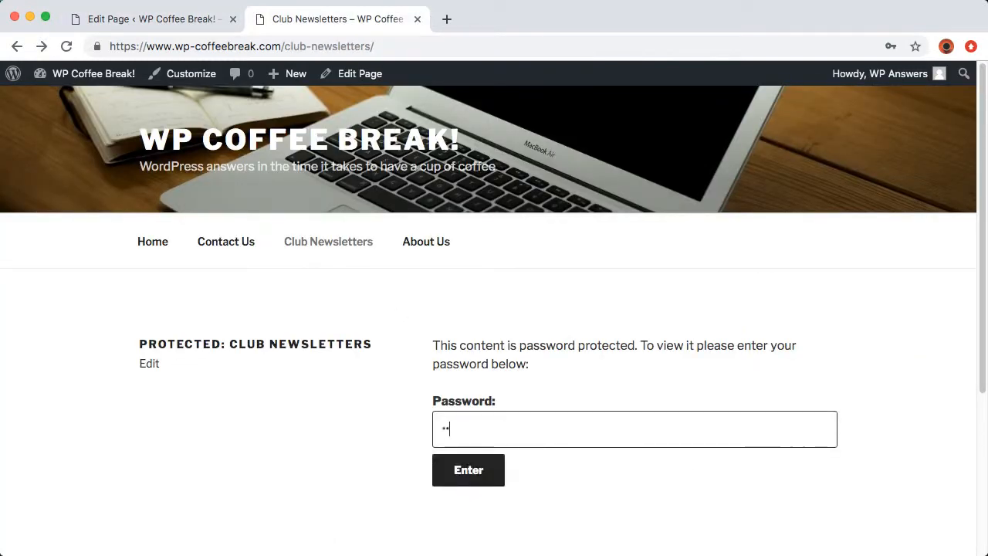
key("Return")
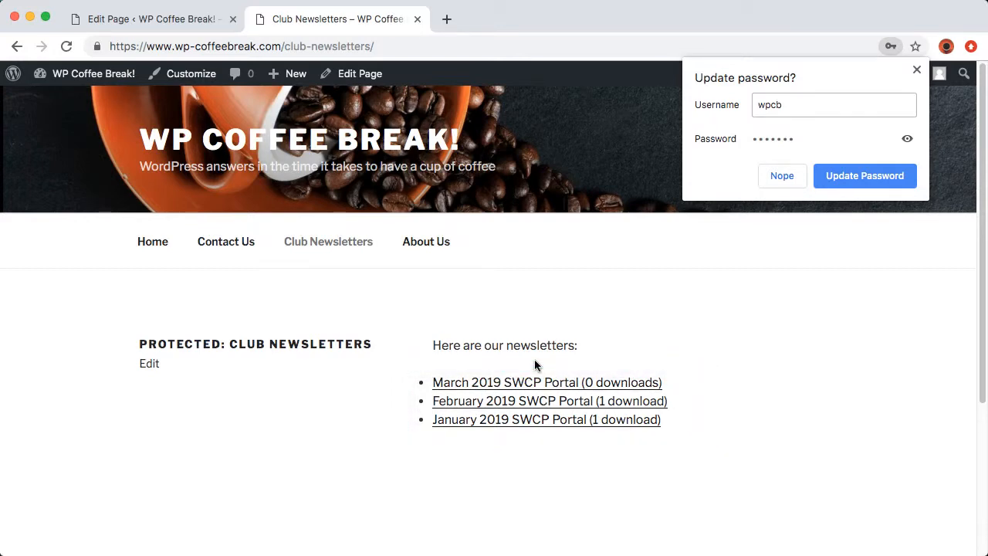
left_click(535, 365)
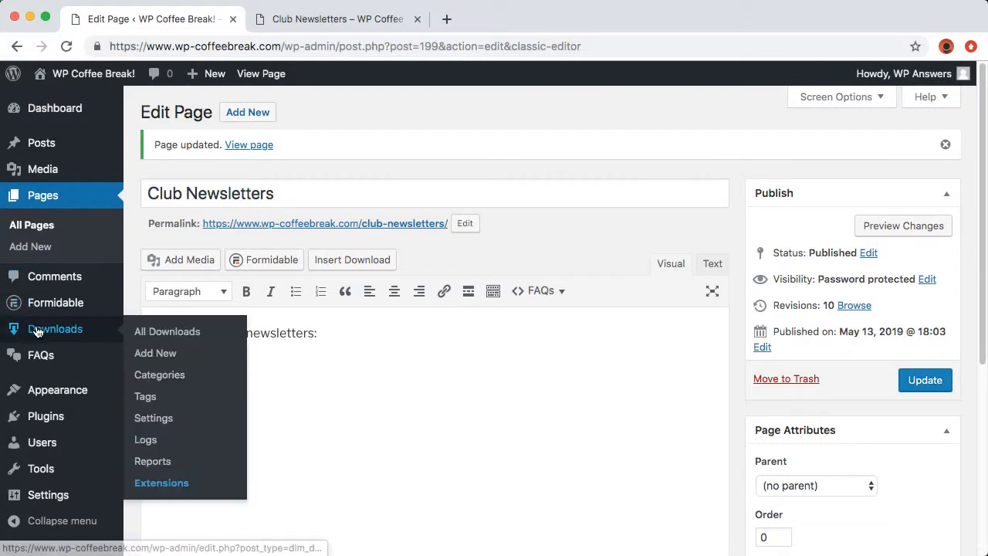
Review the March 2019 SWCP Portal download's edit page, then go to Download Monitor settings
left_click(36, 331)
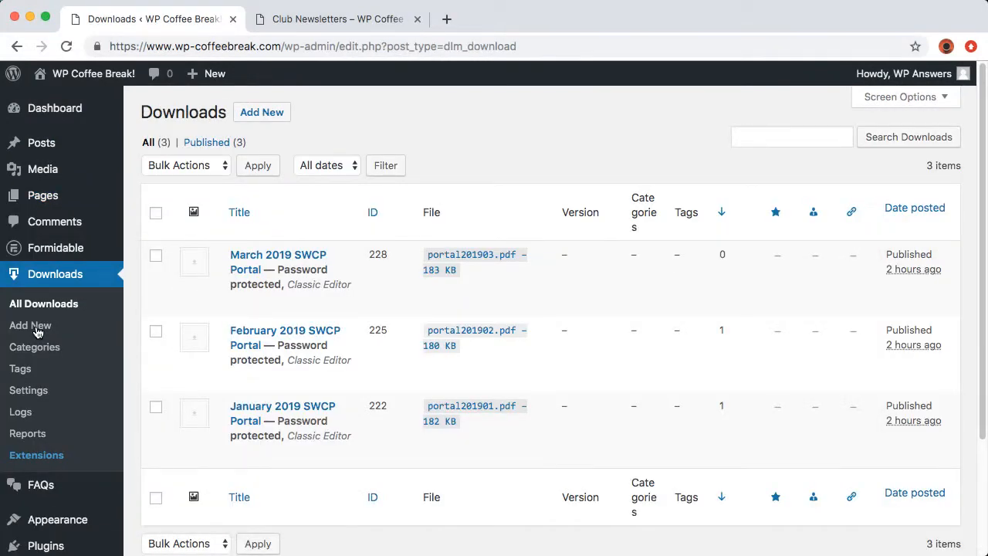
mouse_move(170, 292)
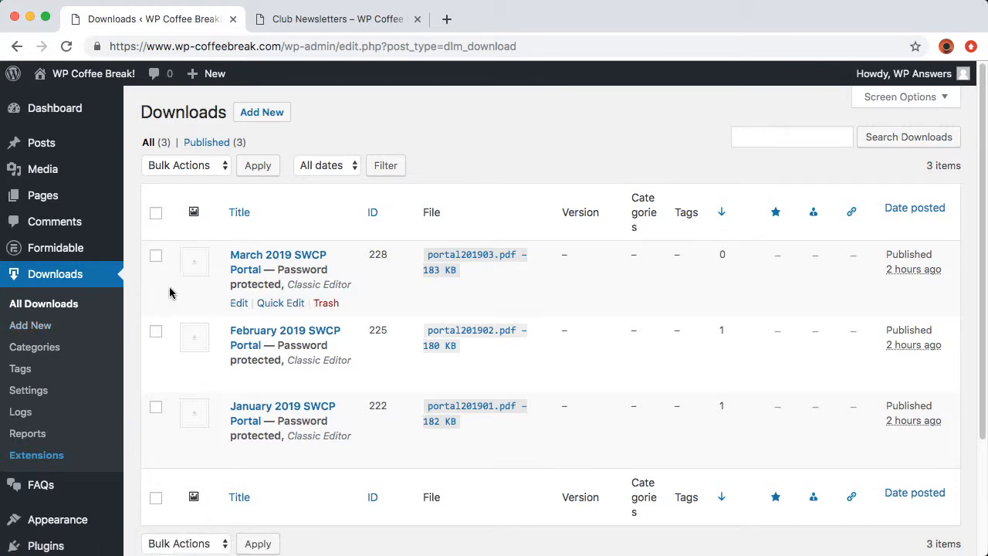
left_click(238, 303)
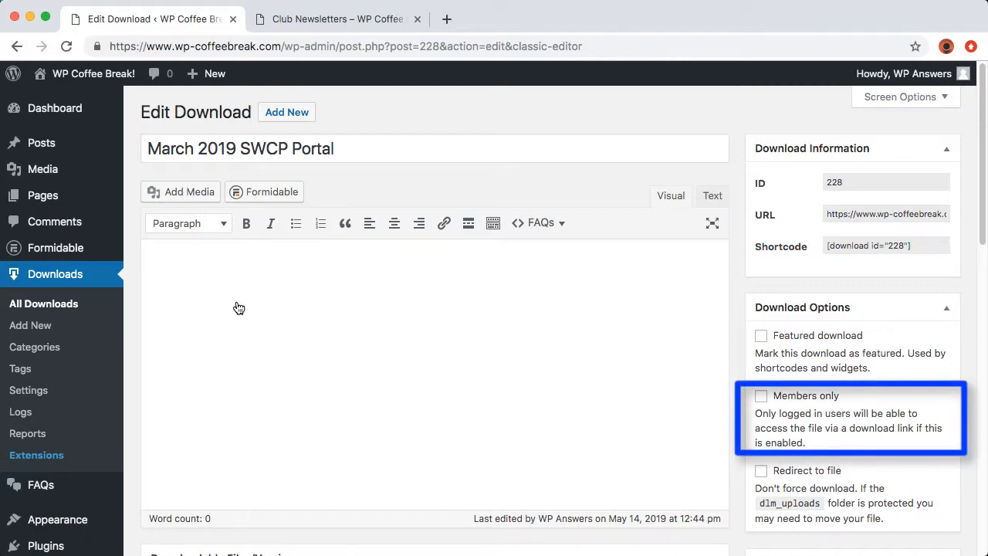
left_click(30, 391)
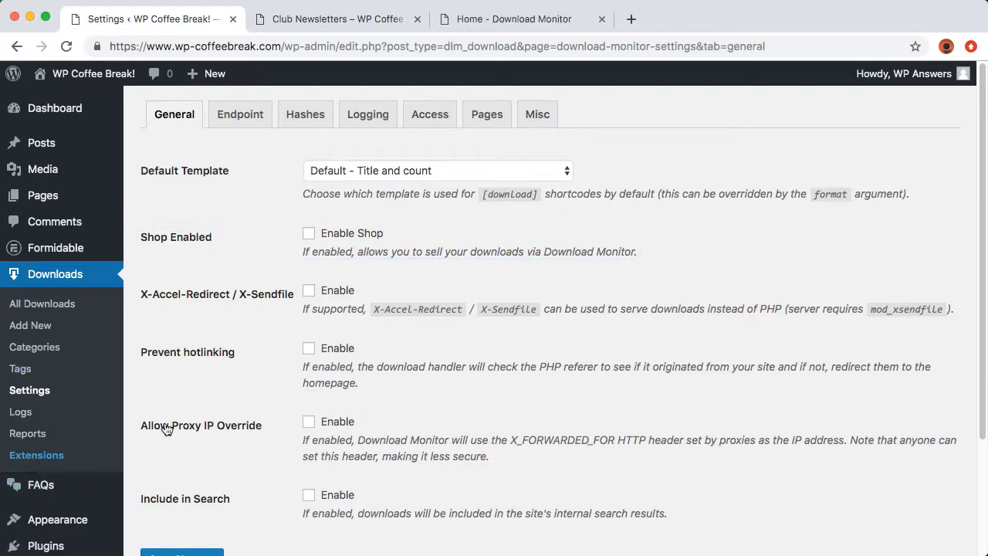
Browse Download Monitor's extension add-ons, such as Email Lock, Gravity Forms Lock and CSV Importer
left_click(478, 18)
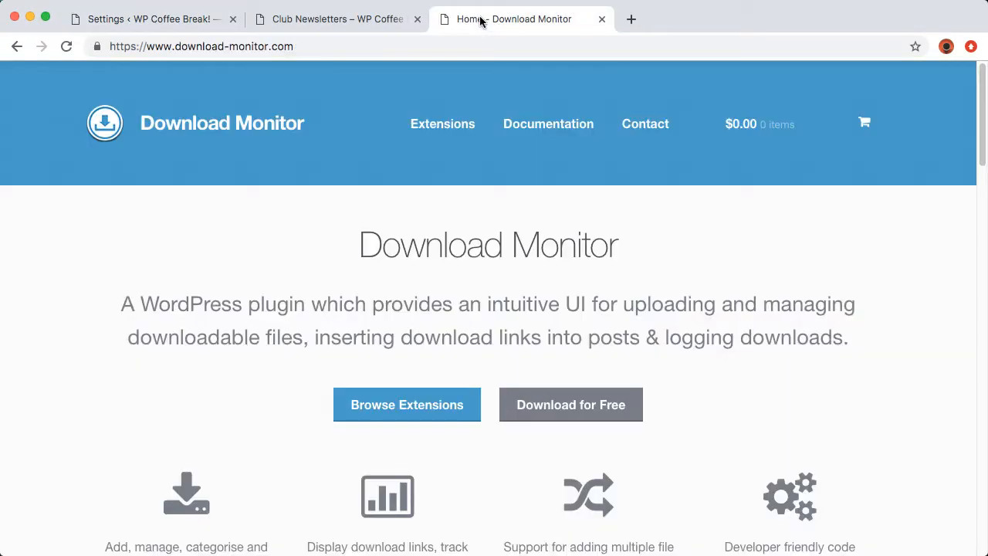
left_click(406, 398)
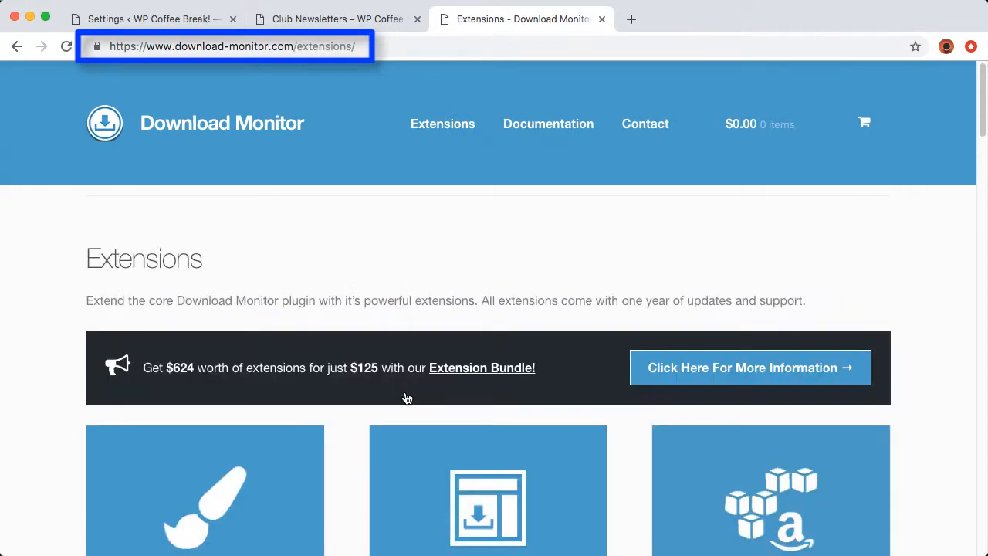
scroll(406, 399, "down", 4)
scroll(407, 398, "down", 3)
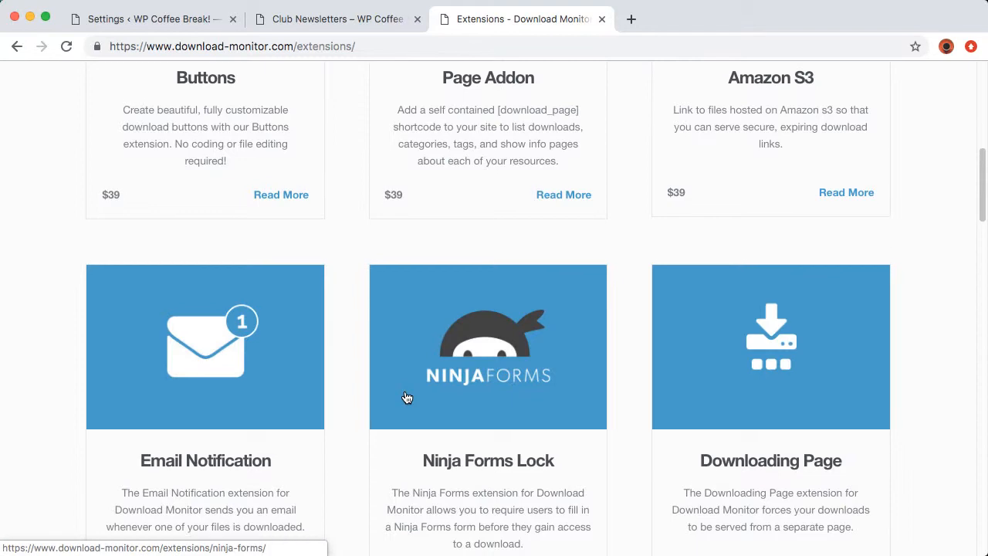
scroll(407, 398, "down", 7)
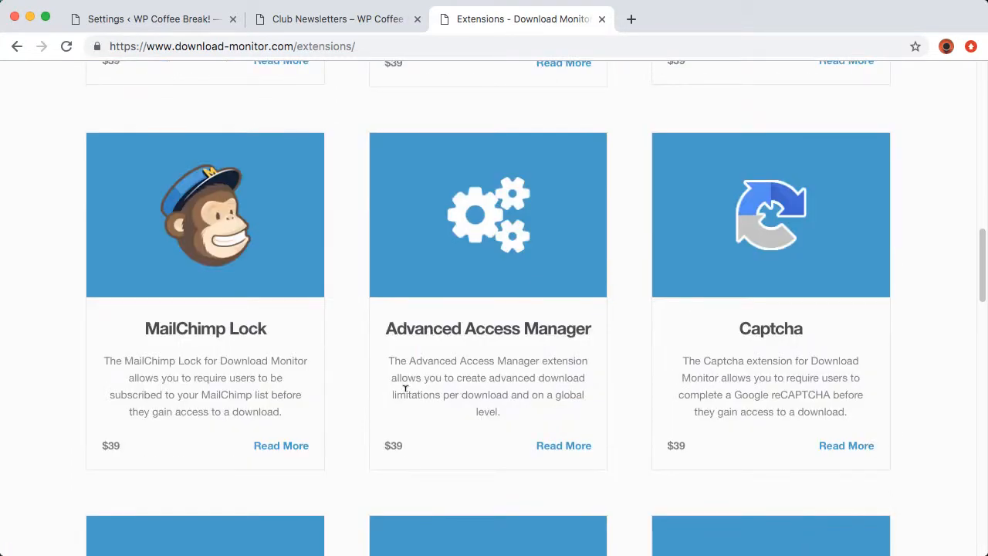
scroll(405, 388, "down", 5)
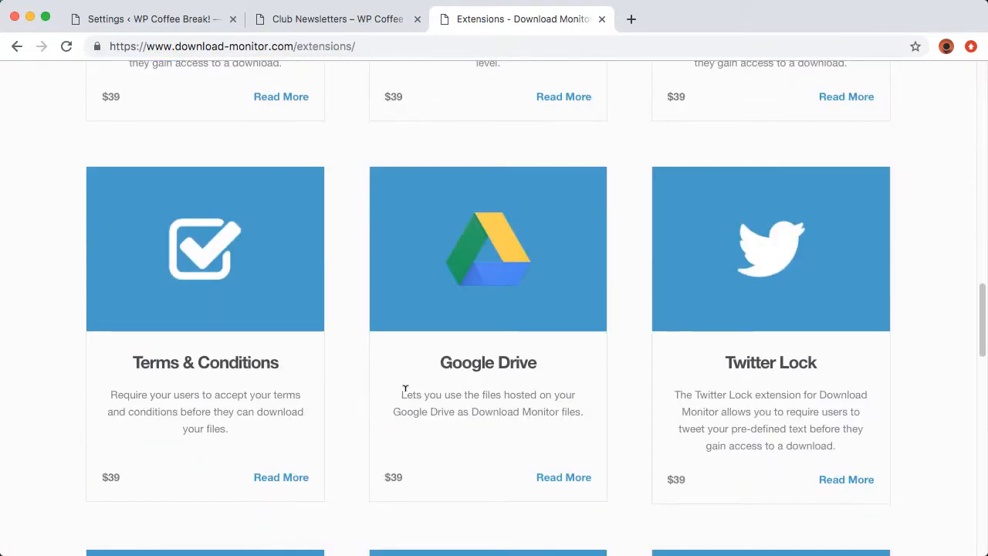
scroll(404, 388, "down", 5)
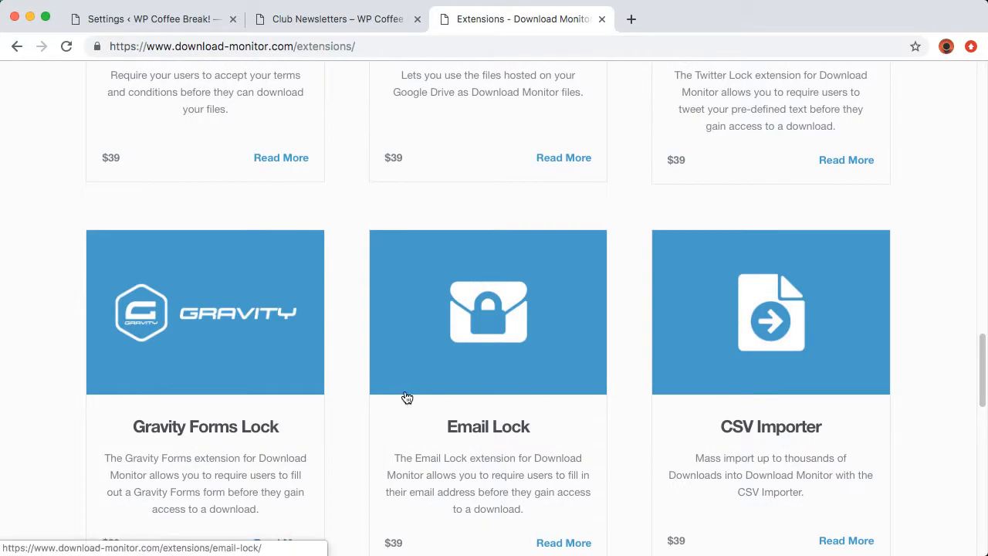